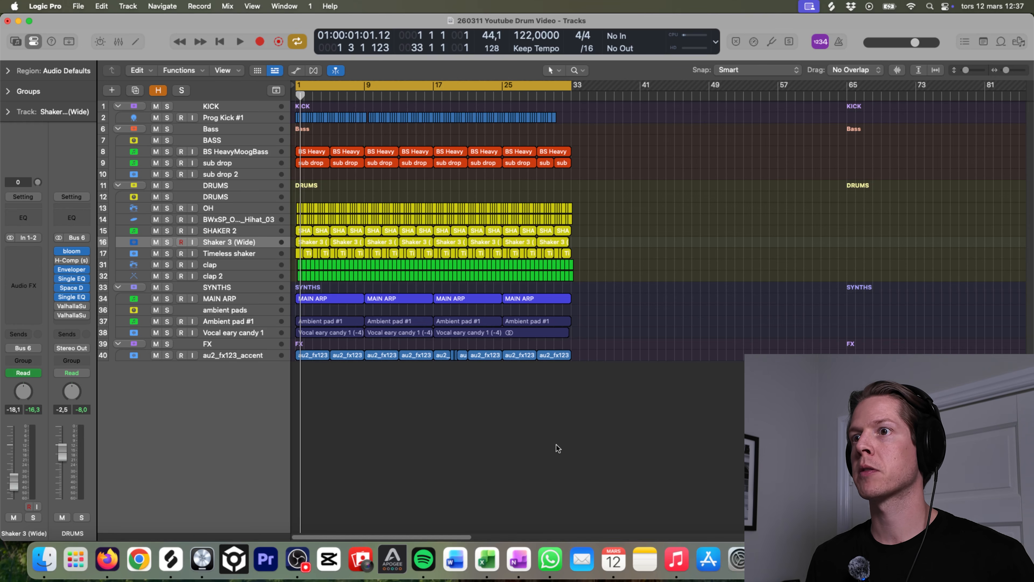
Play the full arrangement from bar 1 to hear the groove with the extra kick layers.
{"action": "key", "text": "space"}
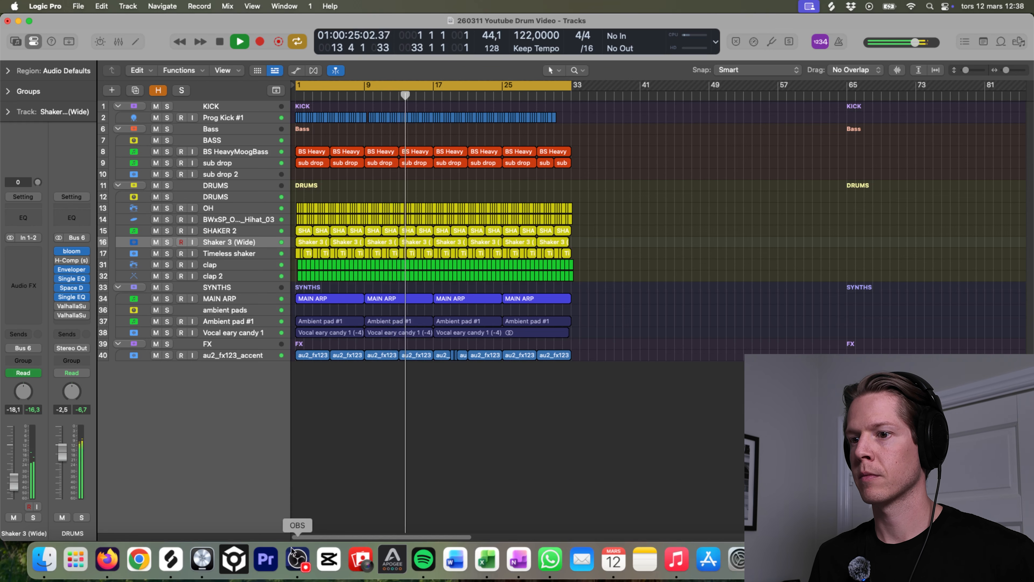
{"action": "left_click", "coordinate": [293, 556]}
{"action": "left_click", "coordinate": [439, 428]}
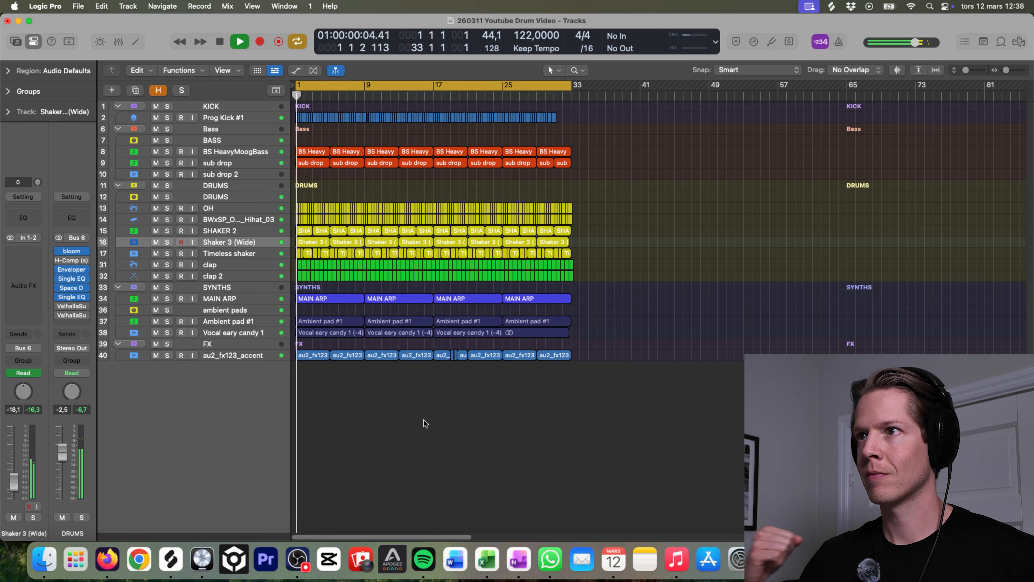
{"action": "key", "text": "space"}
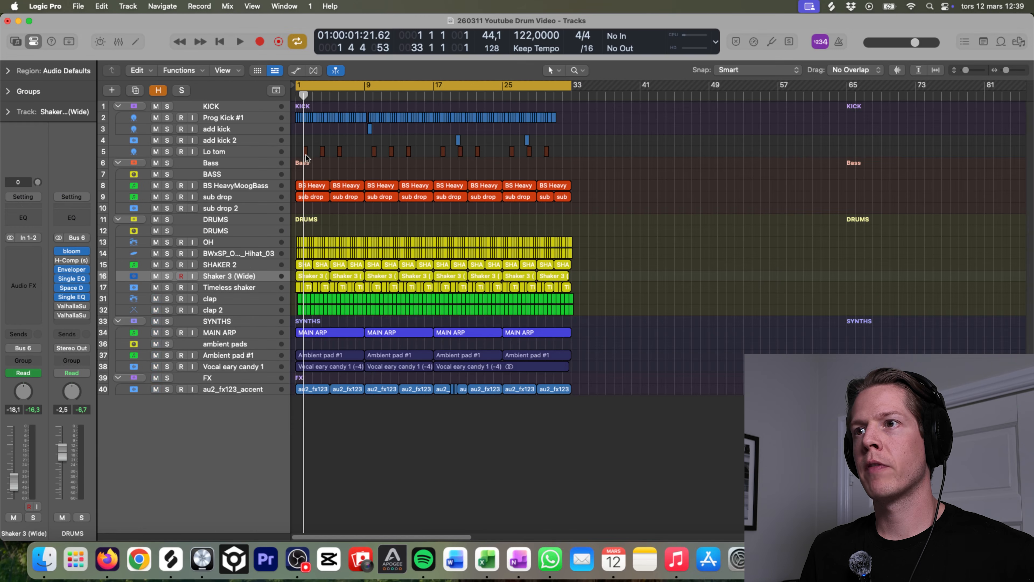
Mute the Lo tom track and examine the opening BS HeavyMoogBass and sub drop regions close up during a short playback.
{"action": "left_click_drag", "start_coordinate": [301, 158], "coordinate": [440, 119]}
{"action": "left_click", "coordinate": [373, 163]}
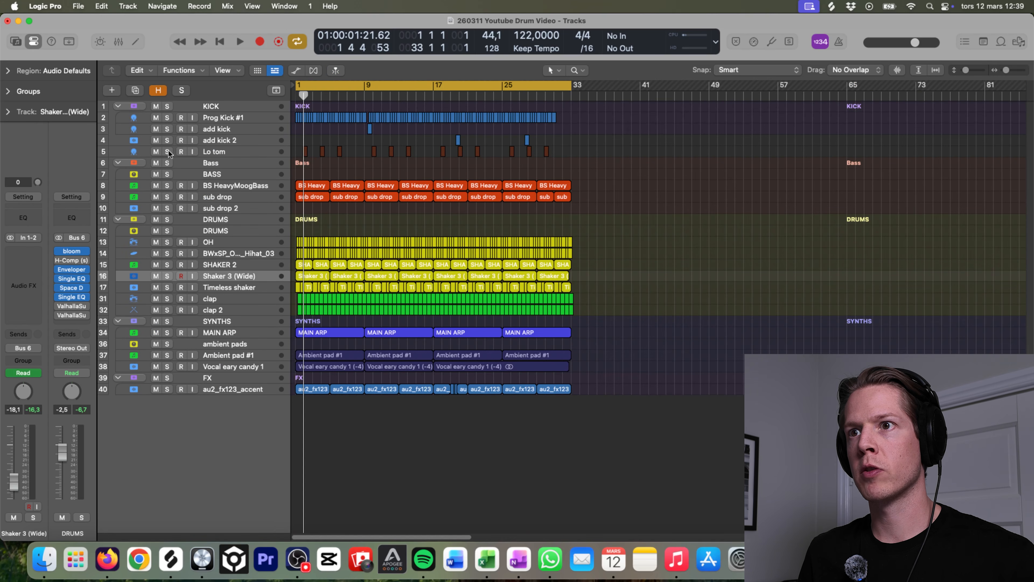
{"action": "left_click", "coordinate": [153, 151]}
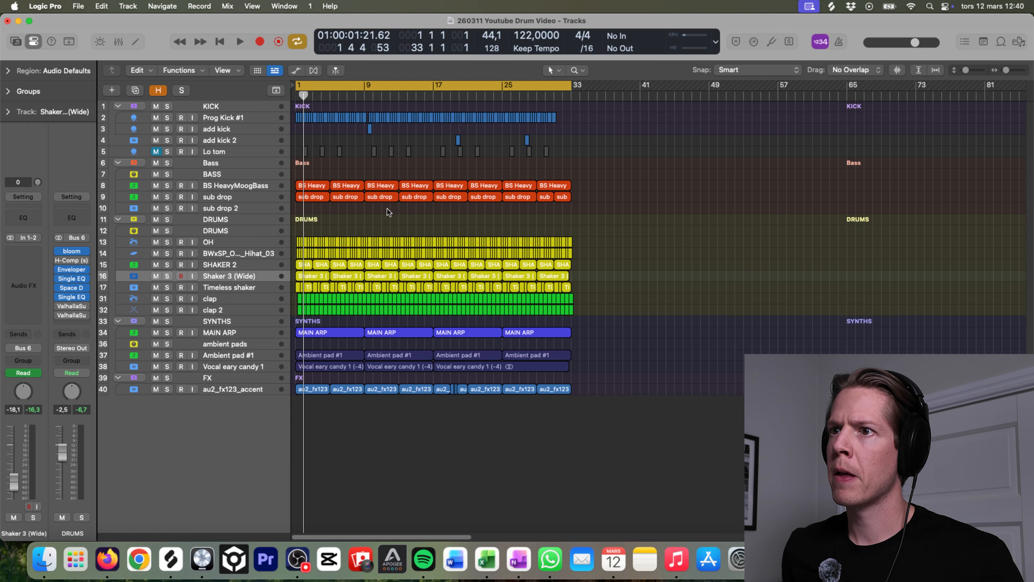
{"action": "left_click_drag", "start_coordinate": [357, 222], "coordinate": [293, 186], "text": "ctrl+alt"}
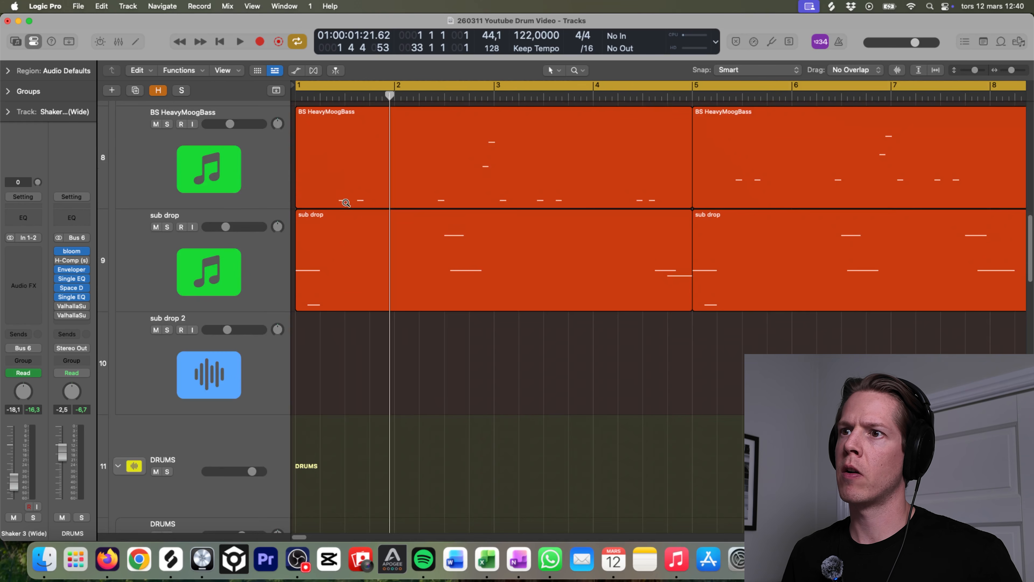
{"action": "left_click", "coordinate": [426, 214], "text": "ctrl+alt"}
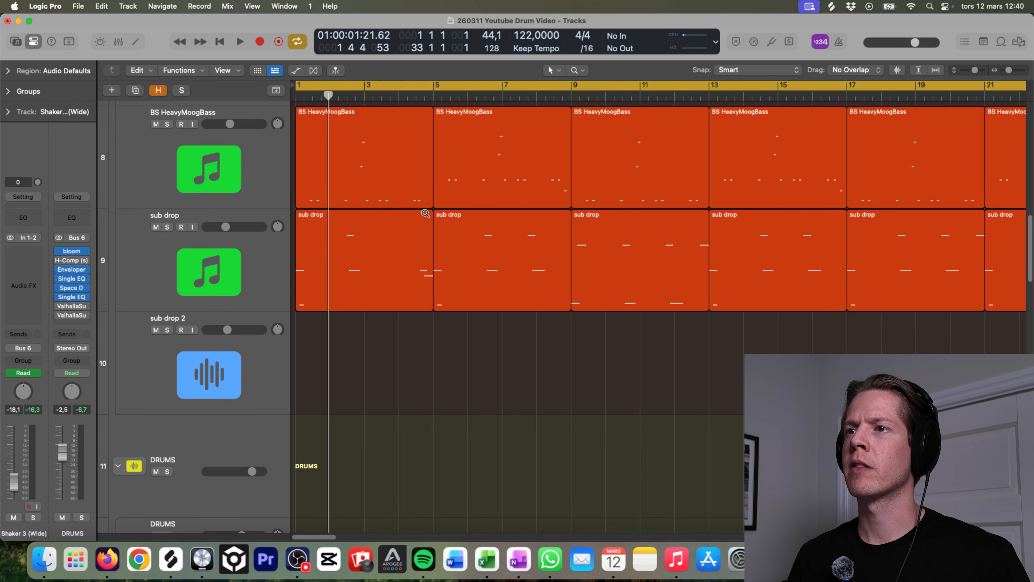
{"action": "left_click", "coordinate": [425, 213], "text": "ctrl+alt"}
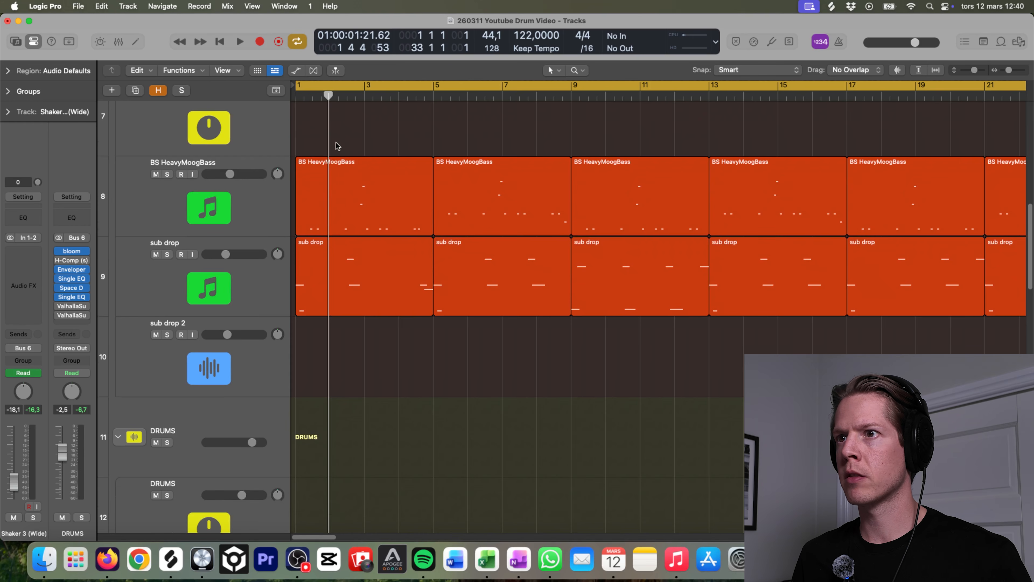
{"action": "key", "text": "space"}
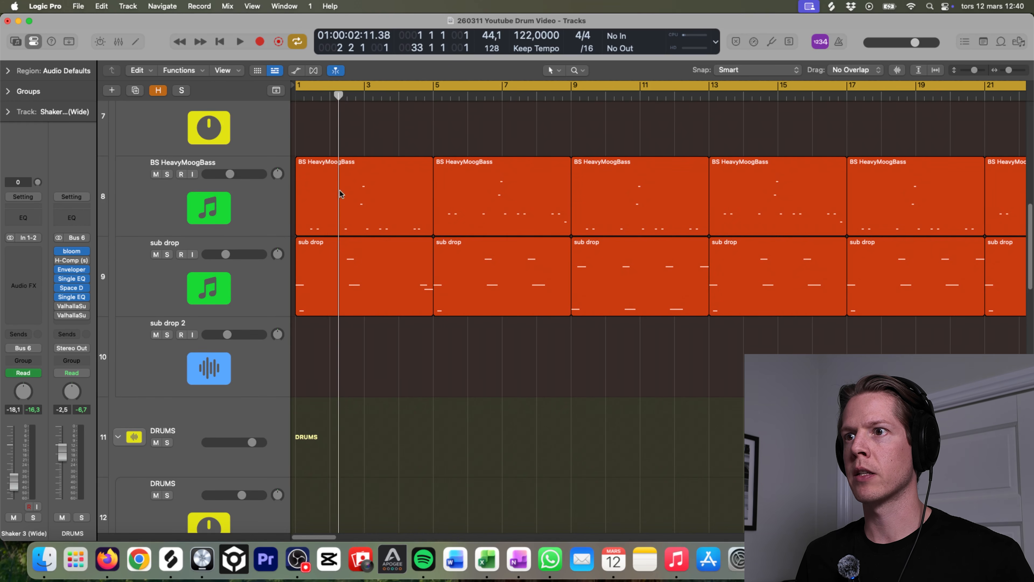
{"action": "left_click", "coordinate": [444, 225], "text": "ctrl+alt"}
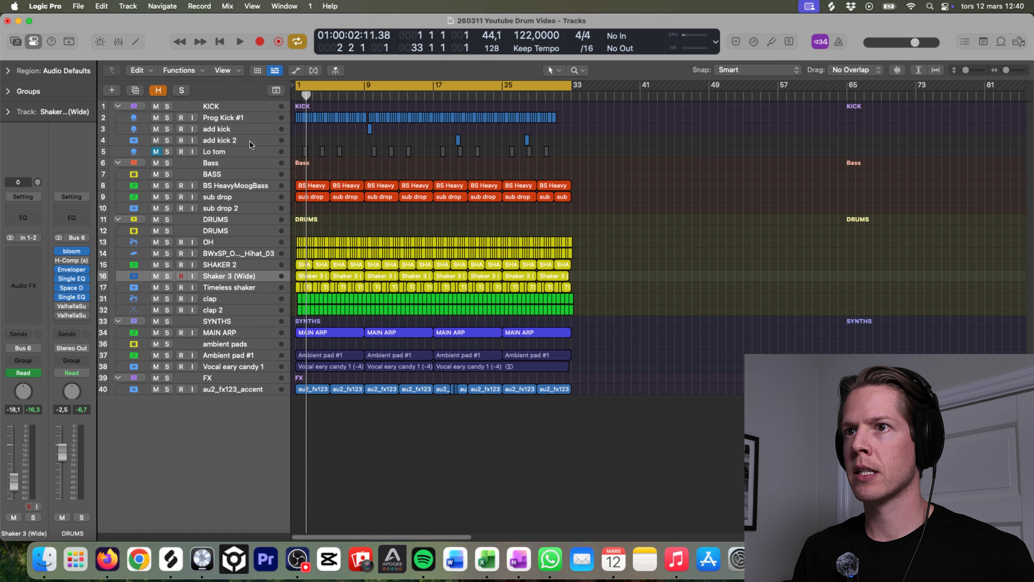
Audition the extra hits on the add kick and add kick 2 tracks around bars 9, 19 and 27.
{"action": "left_click", "coordinate": [364, 95]}
{"action": "key", "text": "space"}
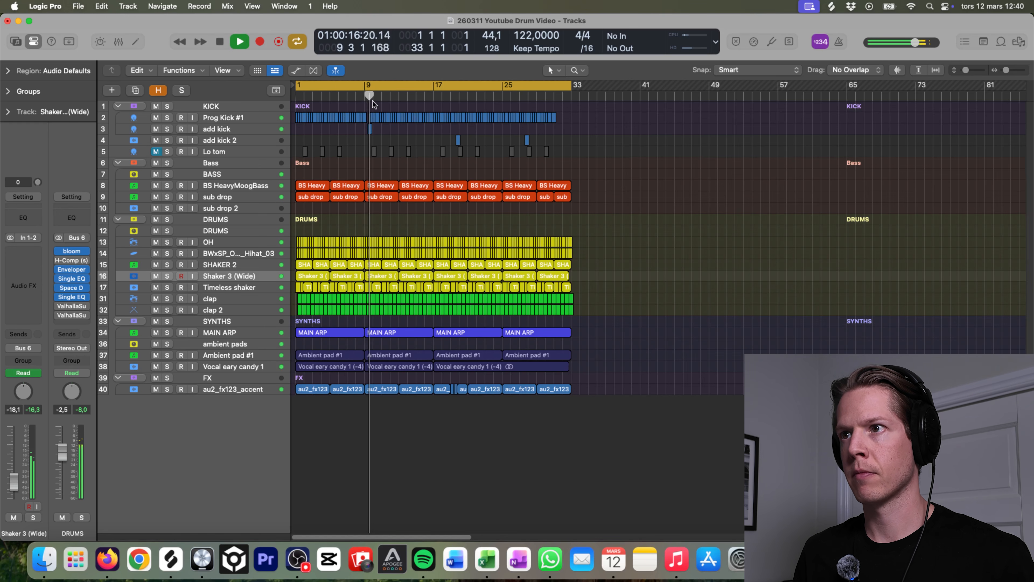
{"action": "key", "text": "space"}
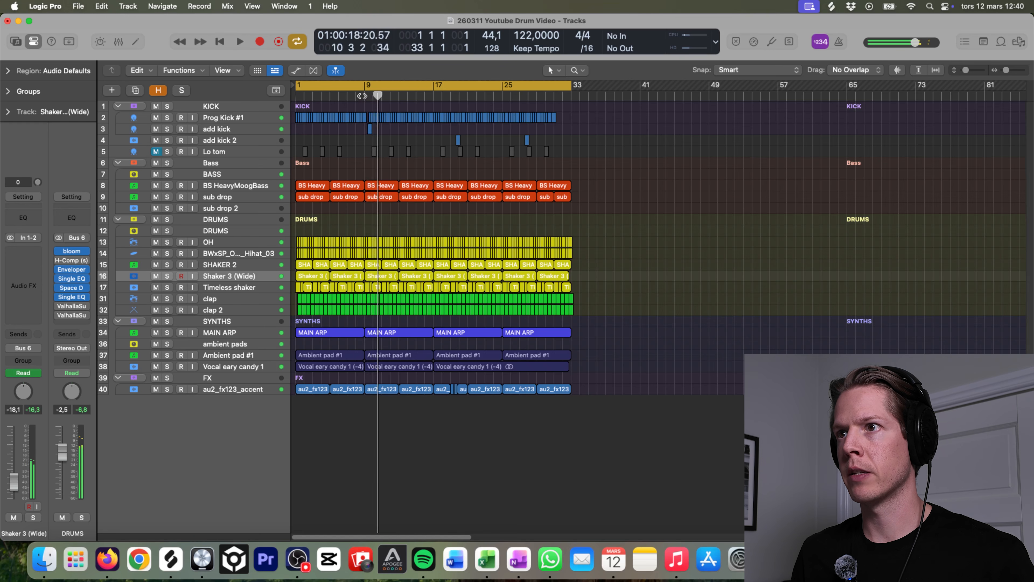
{"action": "double_click", "coordinate": [354, 96]}
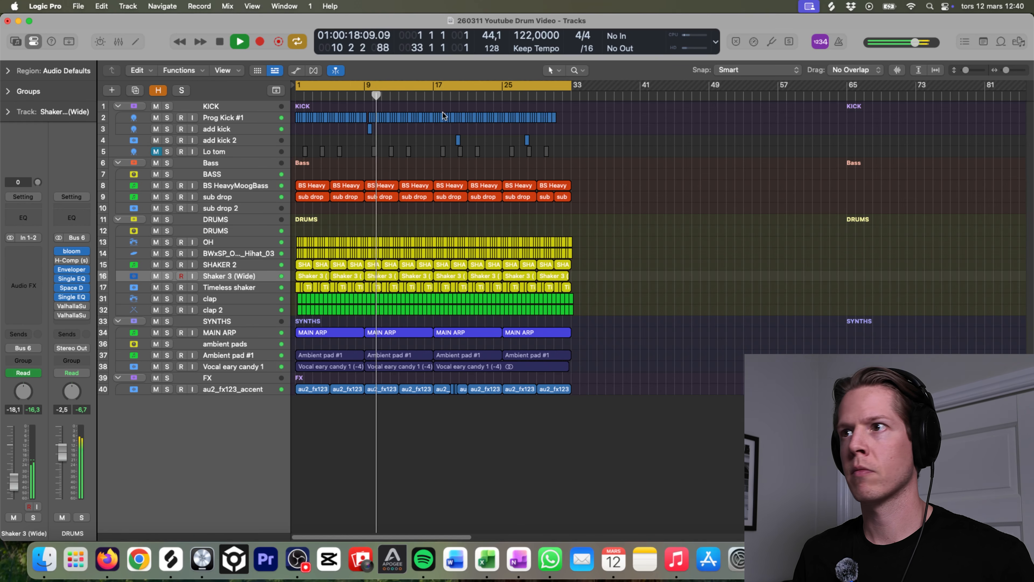
{"action": "key", "text": "space"}
{"action": "left_click", "coordinate": [452, 95]}
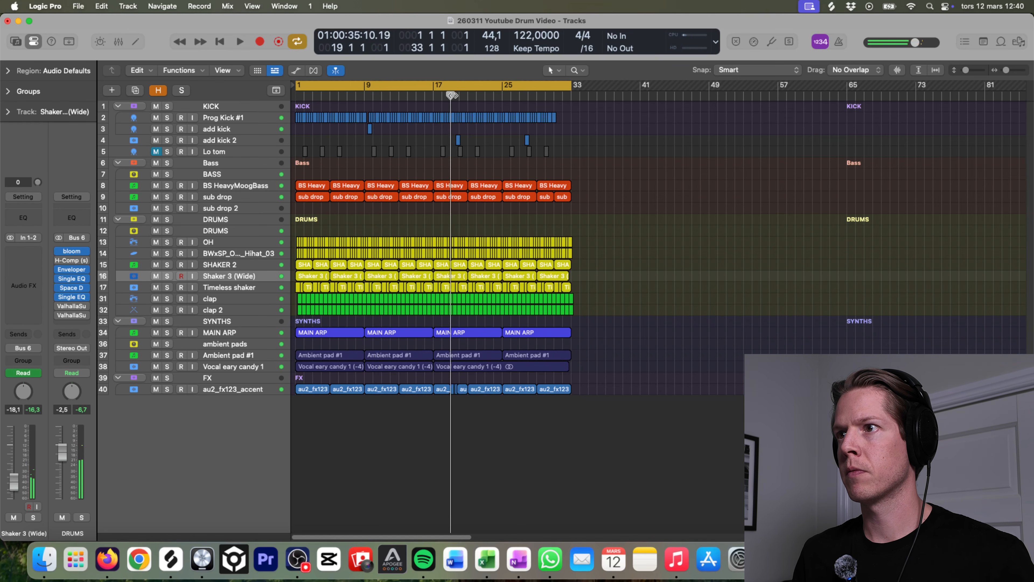
{"action": "key", "text": "space"}
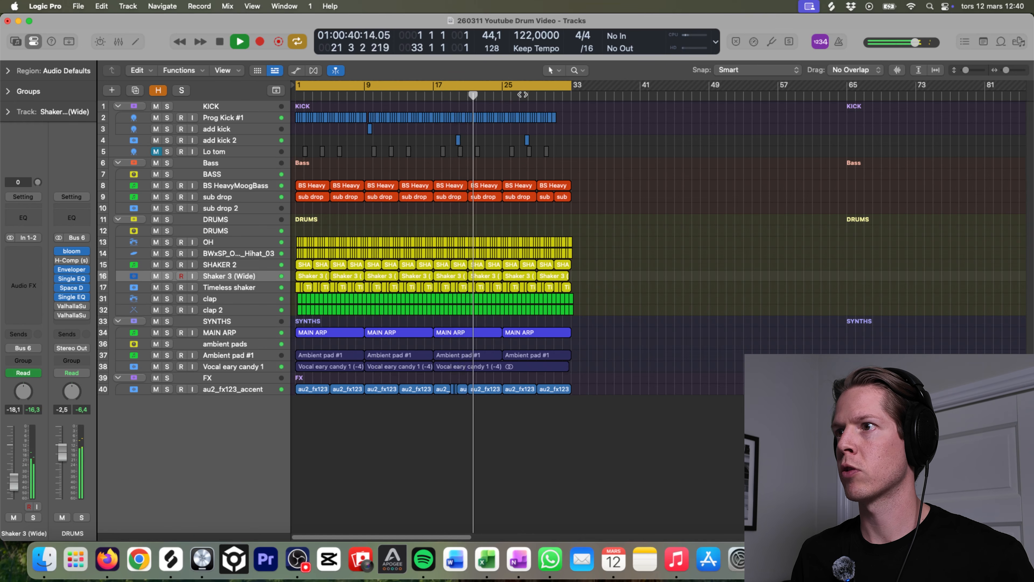
{"action": "left_click", "coordinate": [523, 94]}
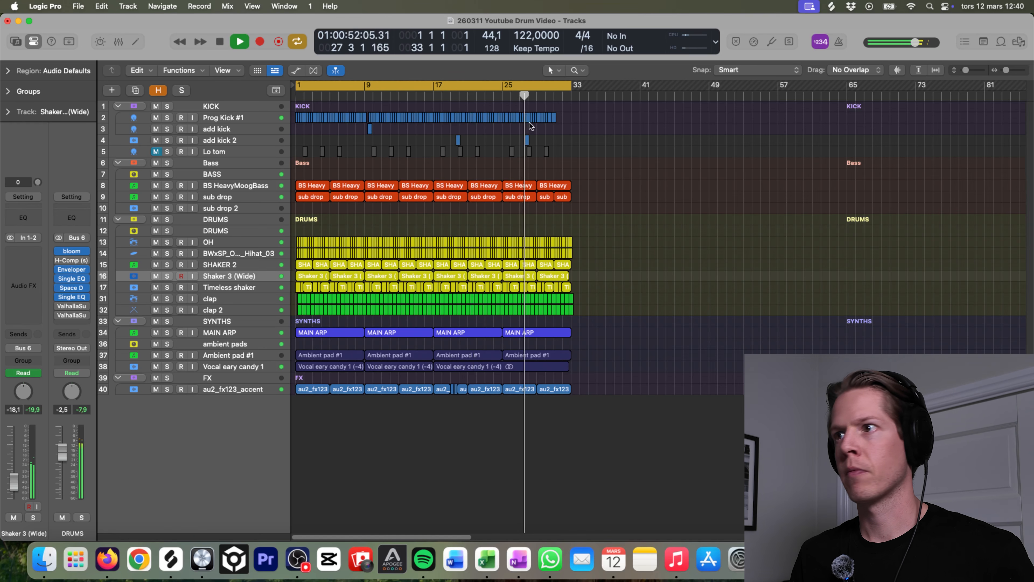
{"action": "key", "text": "space"}
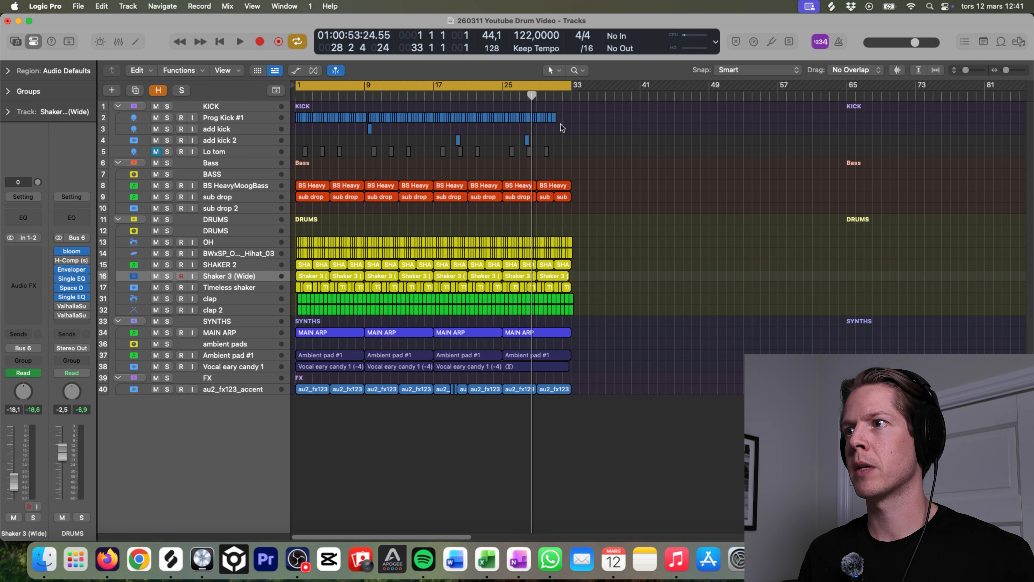
Unmute the Lo tom track and play the arrangement from bar 1 into bar 10.
{"action": "left_click", "coordinate": [156, 152]}
{"action": "left_click", "coordinate": [296, 97]}
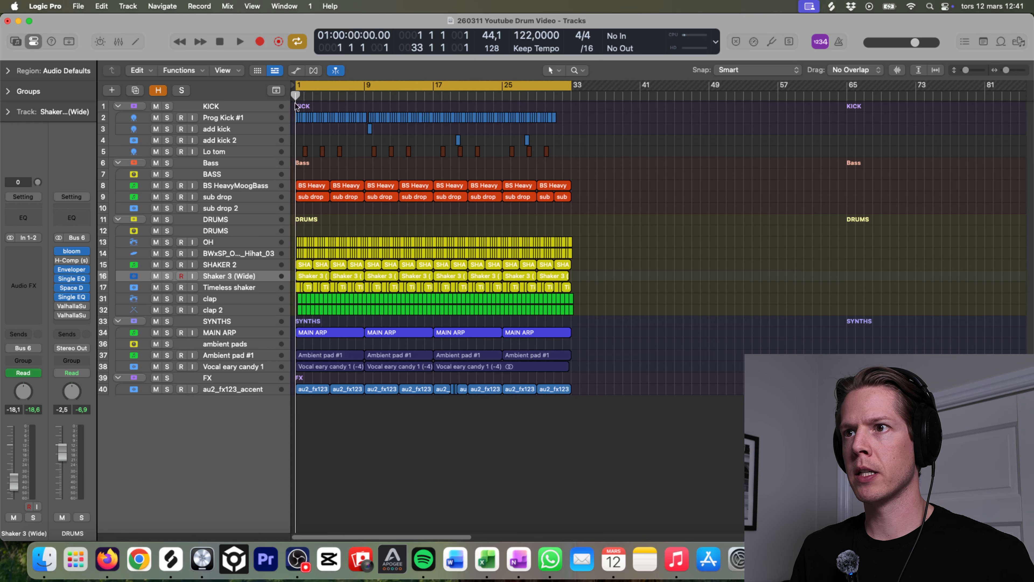
{"action": "key", "text": "space"}
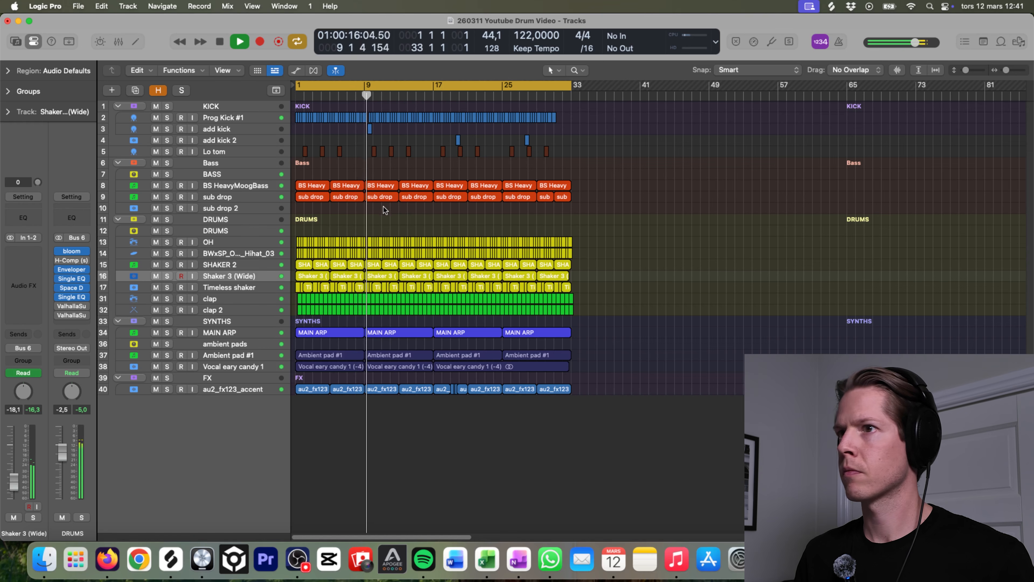
{"action": "key", "text": "space"}
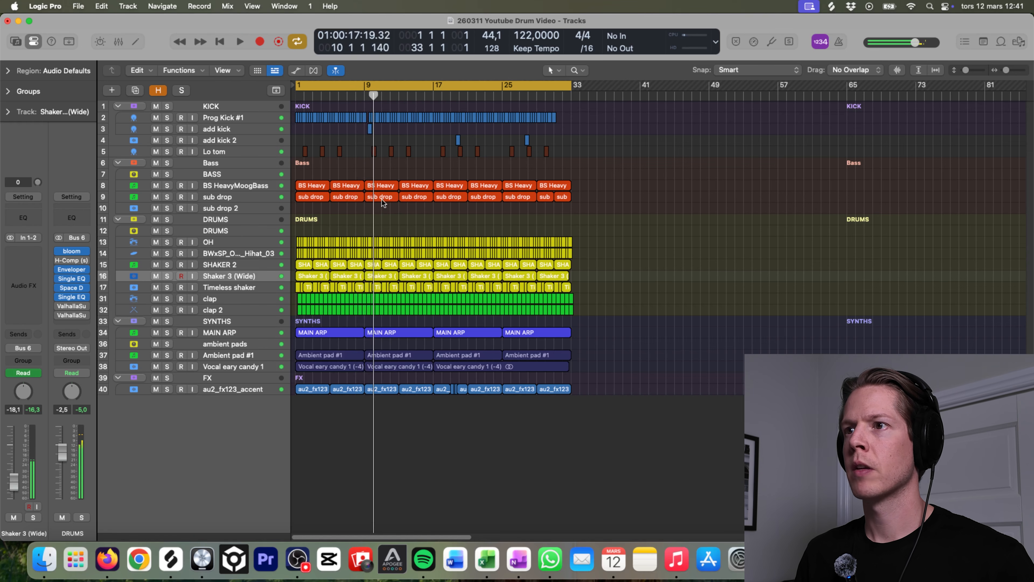
Solo the BS HeavyMoogBass, sub drop and Lo tom tracks and play them together from the beginning.
{"action": "left_click", "coordinate": [168, 186]}
{"action": "left_click", "coordinate": [168, 197]}
{"action": "left_click", "coordinate": [168, 151]}
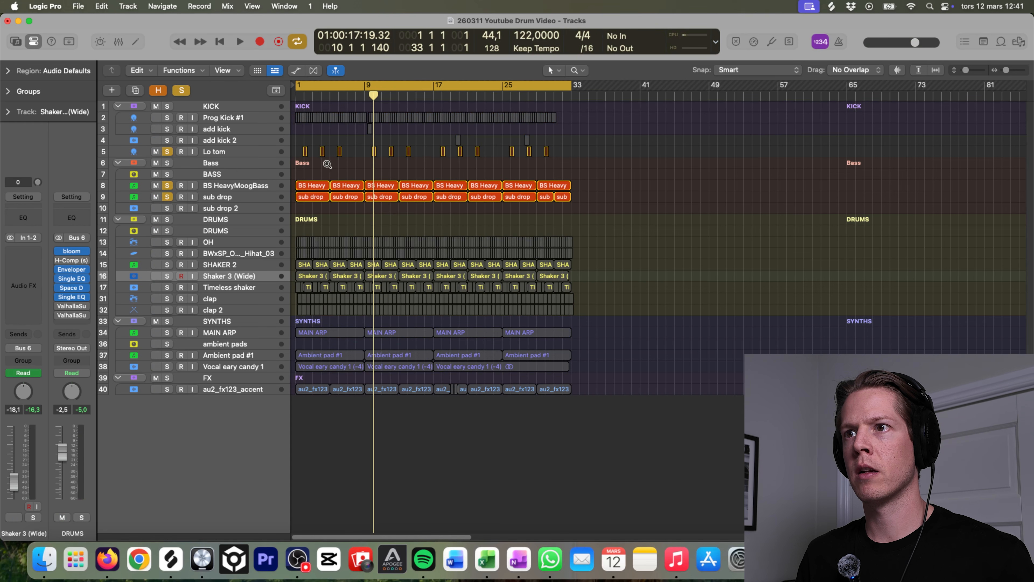
{"action": "key", "text": "Return"}
{"action": "key", "text": "space"}
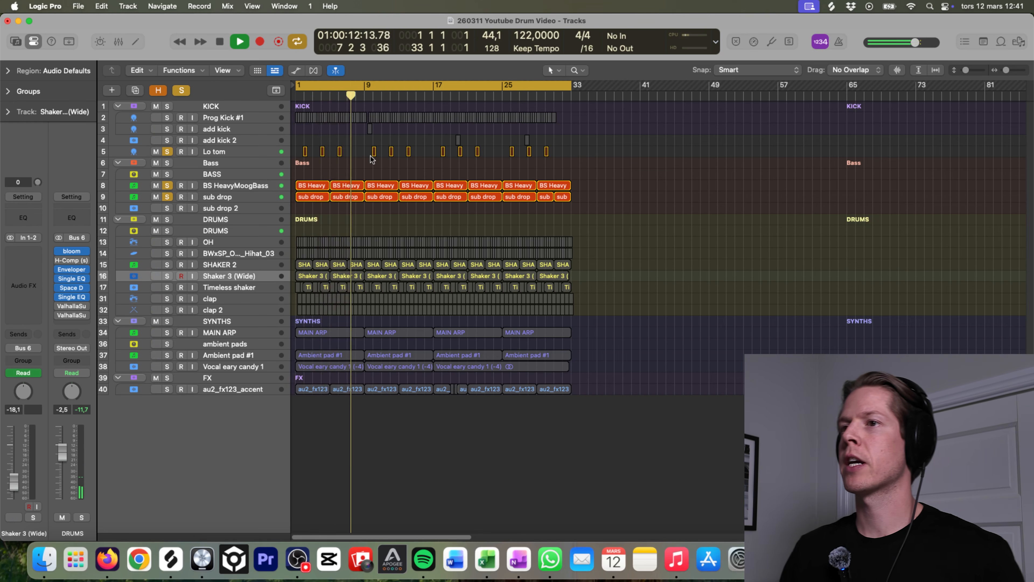
{"action": "key", "text": "space"}
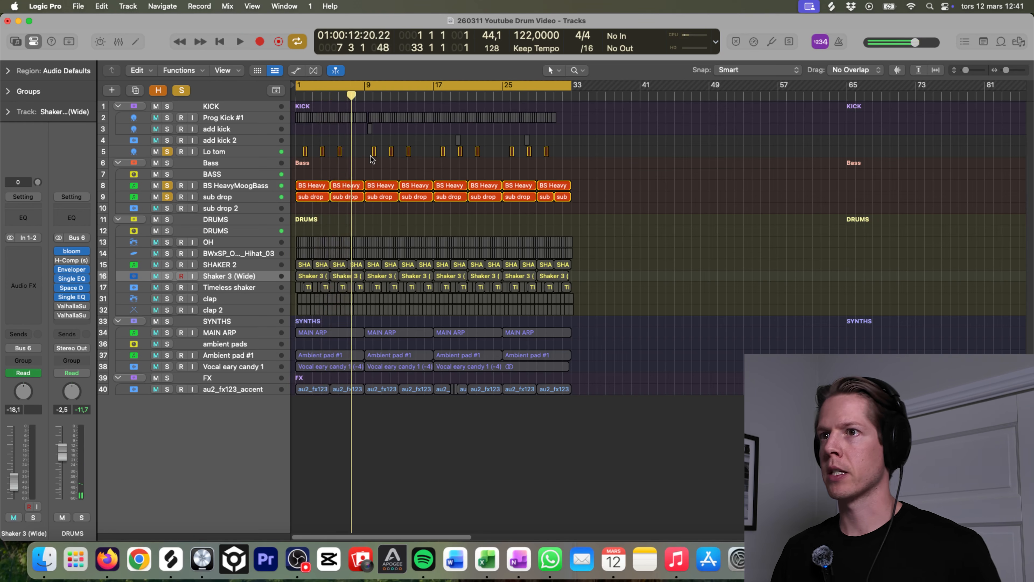
Select the Lo tom track and set the cycle range around its first hit, ending at bar 2.
{"action": "left_click", "coordinate": [327, 157], "text": "ctrl+alt"}
{"action": "left_click", "coordinate": [416, 200], "text": "ctrl+alt"}
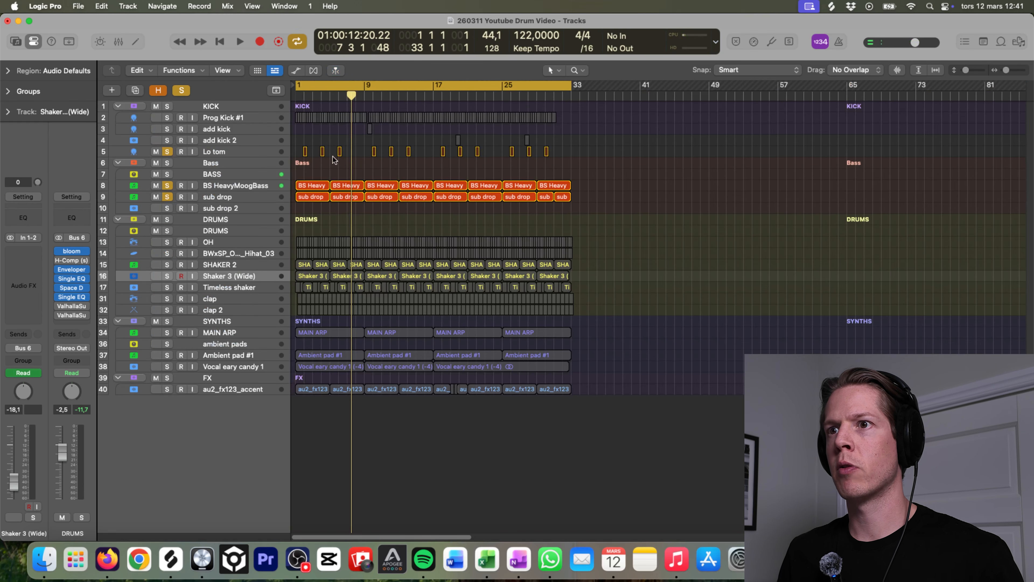
{"action": "left_click", "coordinate": [267, 151]}
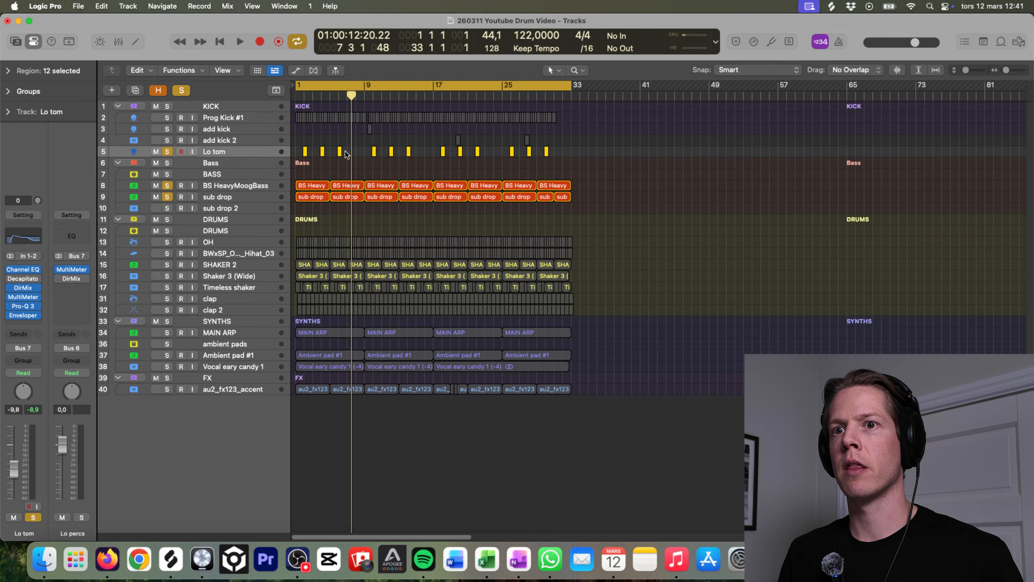
{"action": "left_click", "coordinate": [316, 163], "text": "ctrl+alt"}
{"action": "left_click_drag", "start_coordinate": [392, 296], "coordinate": [587, 220]}
{"action": "left_click", "coordinate": [543, 203], "text": "ctrl+alt"}
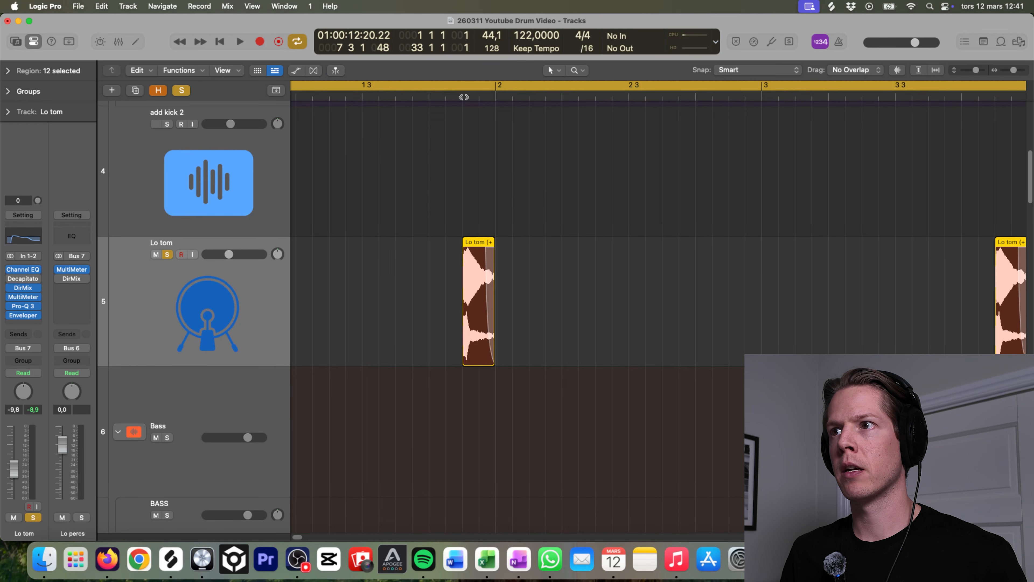
{"action": "left_click", "coordinate": [454, 90]}
{"action": "left_click_drag", "start_coordinate": [456, 93], "coordinate": [496, 95]}
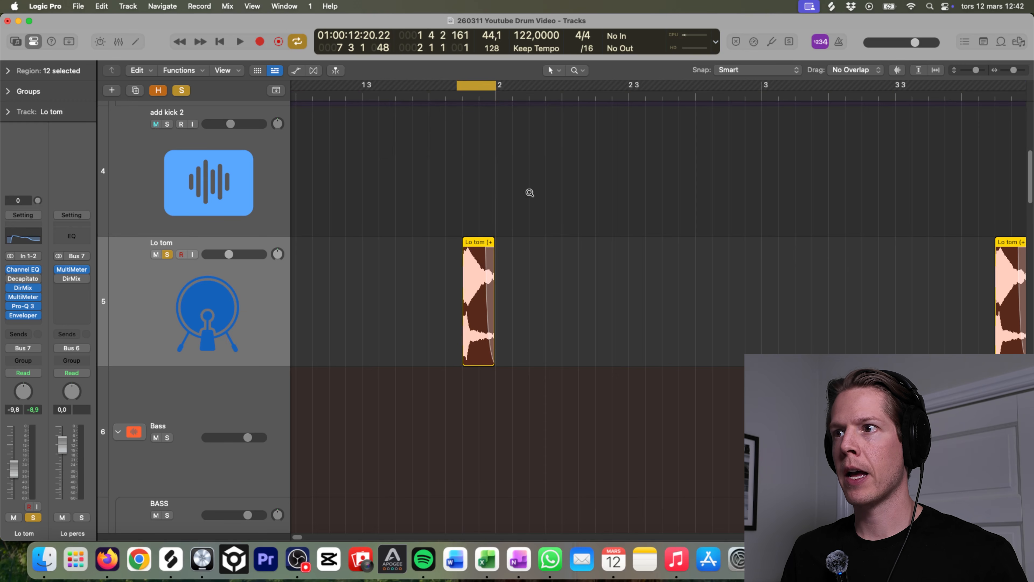
Inspect the second BS HeavyMoogBass region in the Piano Roll and check the pitch of its bass note in bar 7.
{"action": "left_click", "coordinate": [384, 222], "text": "ctrl+alt"}
{"action": "double_click", "coordinate": [354, 185]}
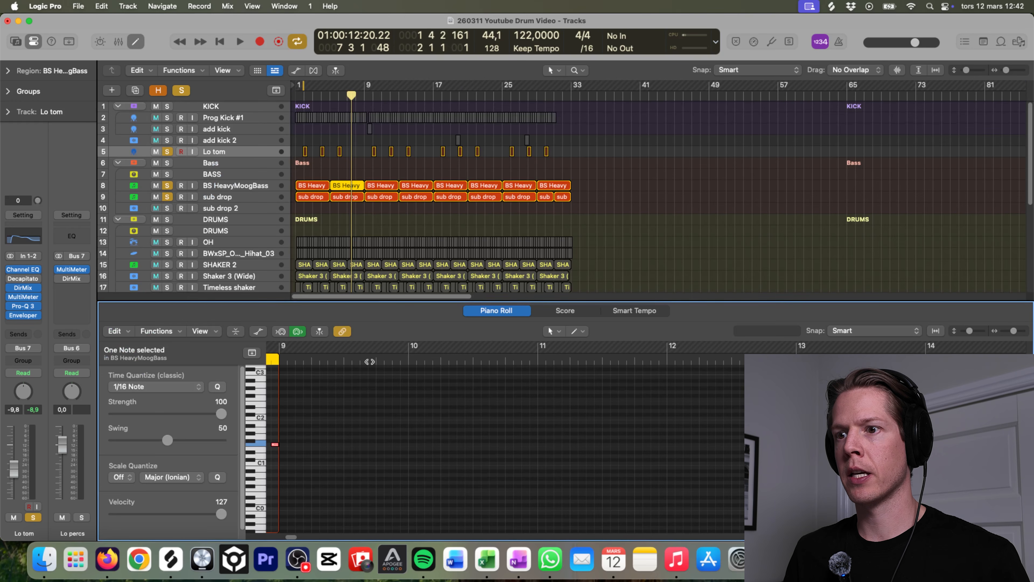
{"action": "left_click", "coordinate": [345, 197]}
{"action": "left_click", "coordinate": [349, 186]}
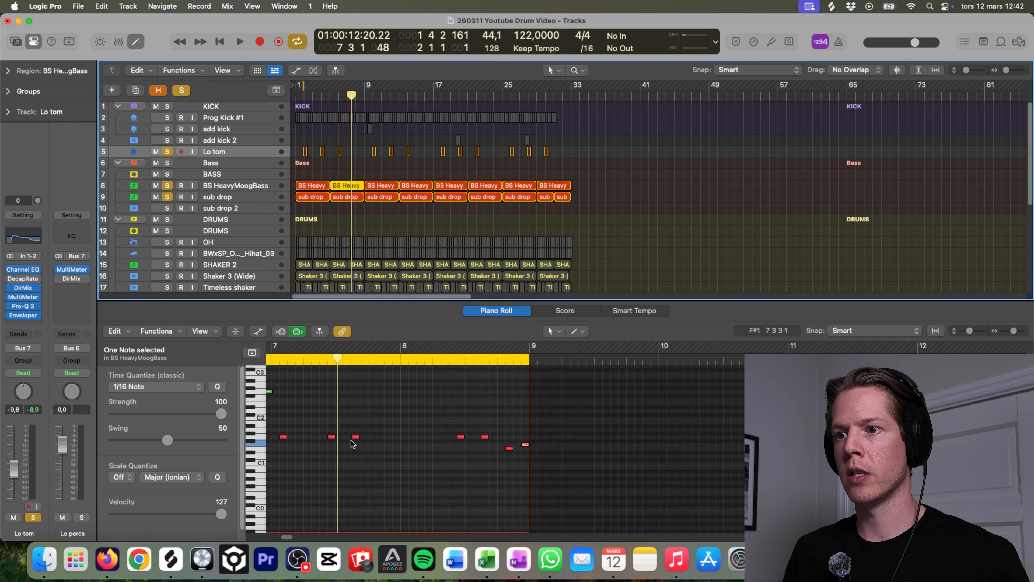
{"action": "left_click", "coordinate": [329, 438]}
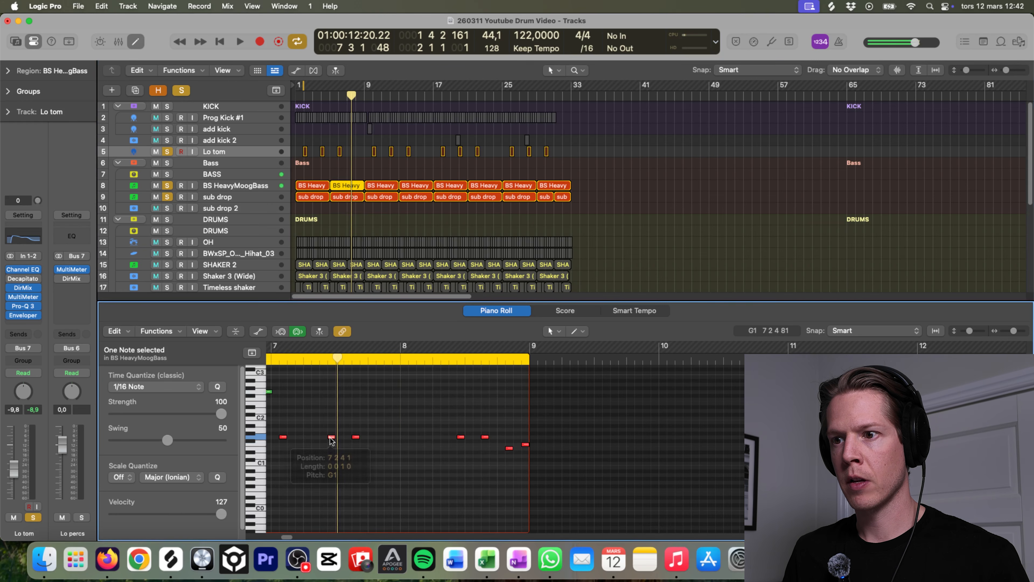
{"action": "key", "text": "p"}
Select all the Lo tom regions and check their transpose setting in the region parameters.
{"action": "left_click_drag", "start_coordinate": [513, 164], "coordinate": [294, 151]}
{"action": "left_click", "coordinate": [8, 71]}
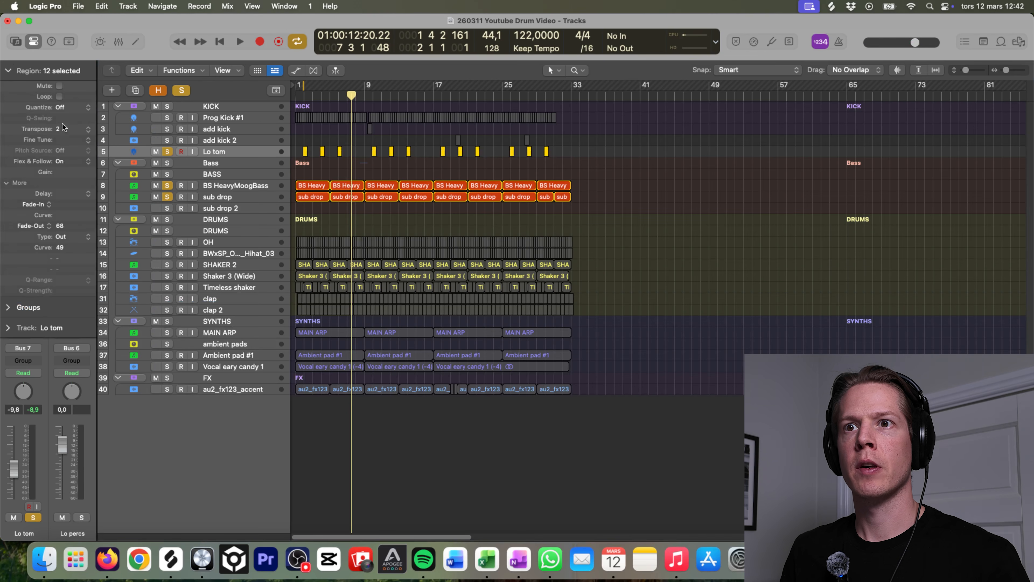
{"action": "left_click", "coordinate": [8, 71]}
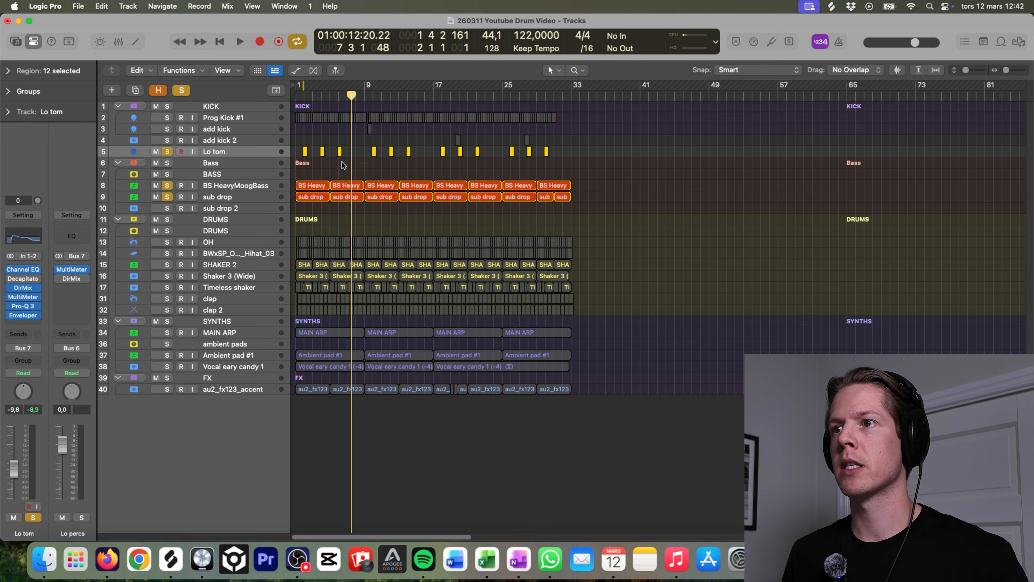
Clear all solos, set the cycle range from bar 1 to bar 9, and play the full mix.
{"action": "key", "text": "ctrl+alt+super+s"}
{"action": "left_click_drag", "start_coordinate": [299, 86], "coordinate": [365, 92]}
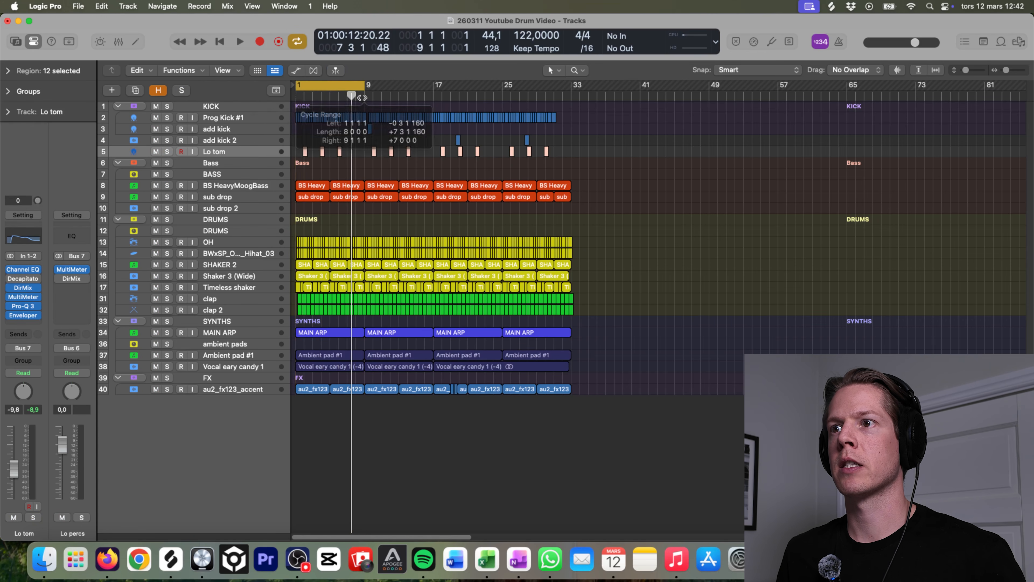
{"action": "key", "text": "space"}
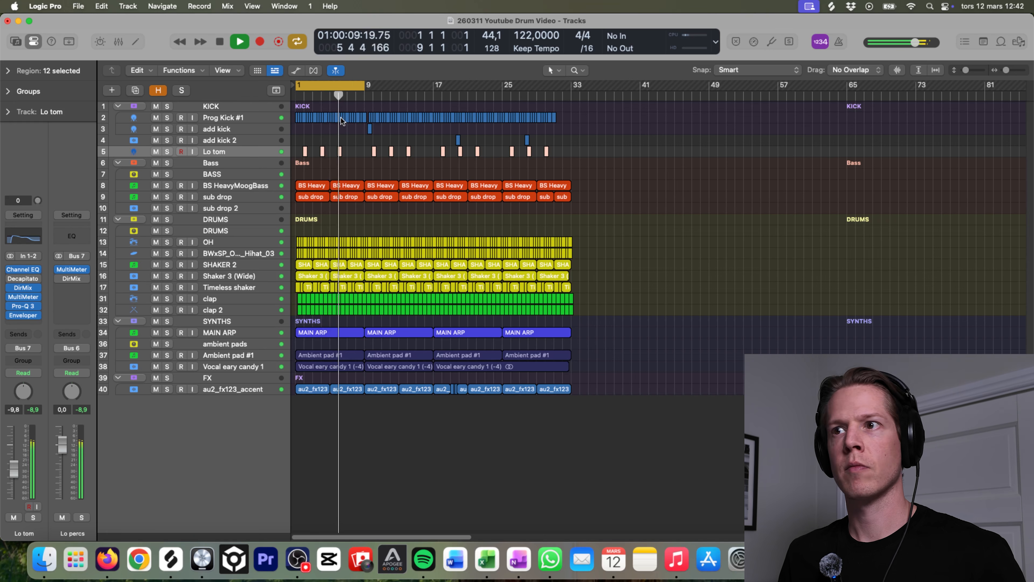
{"action": "key", "text": "space"}
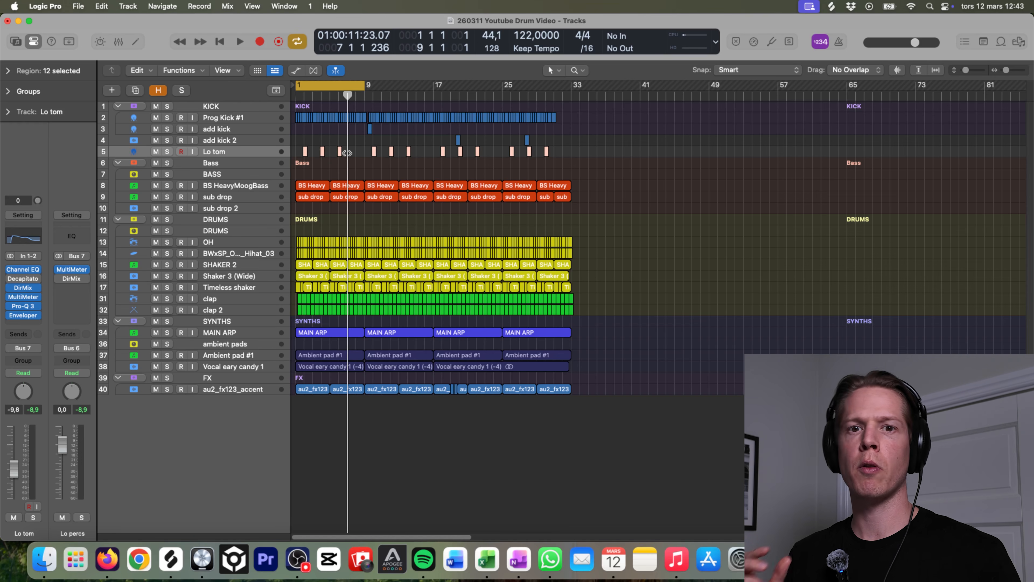
Compare the note positions in the BS HeavyMoogBass regions with the Lo tom hits in the first eight bars.
{"action": "left_click_drag", "start_coordinate": [348, 208], "coordinate": [349, 209]}
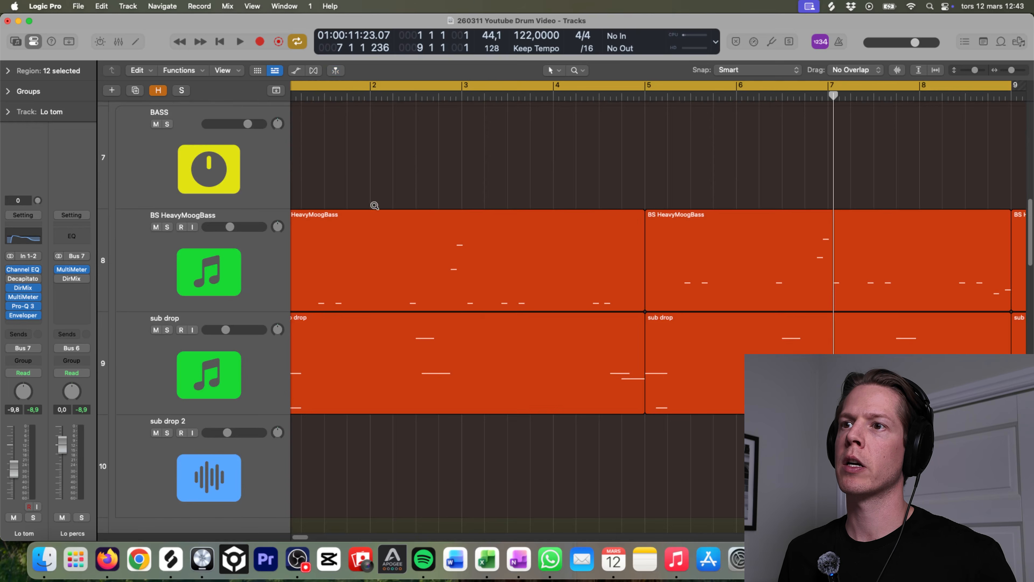
{"action": "left_click", "coordinate": [400, 258], "text": "ctrl+alt"}
{"action": "left_click", "coordinate": [368, 227], "text": "ctrl+alt"}
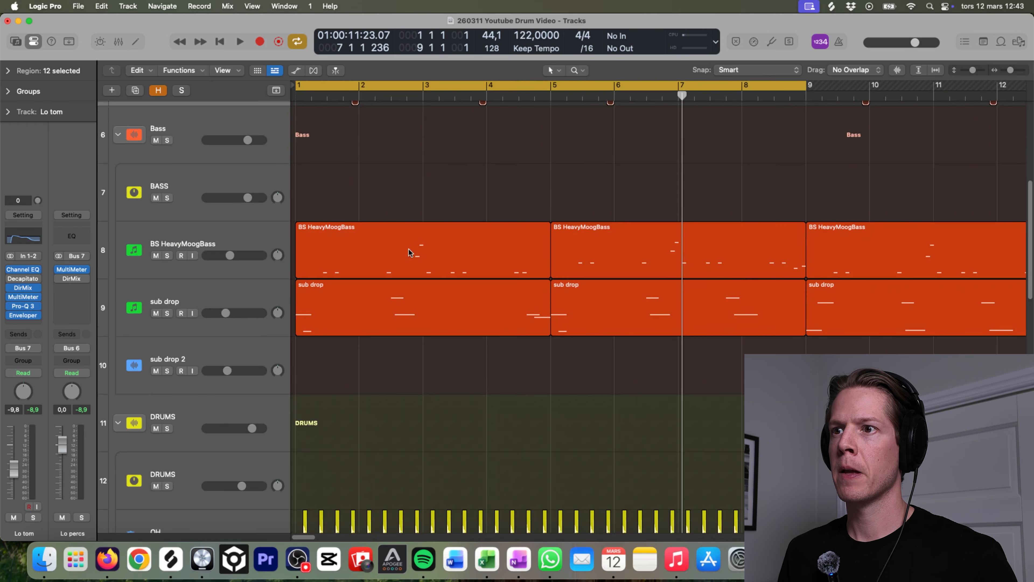
{"action": "scroll", "coordinate": [325, 267], "scroll_direction": "up", "scroll_amount": 2}
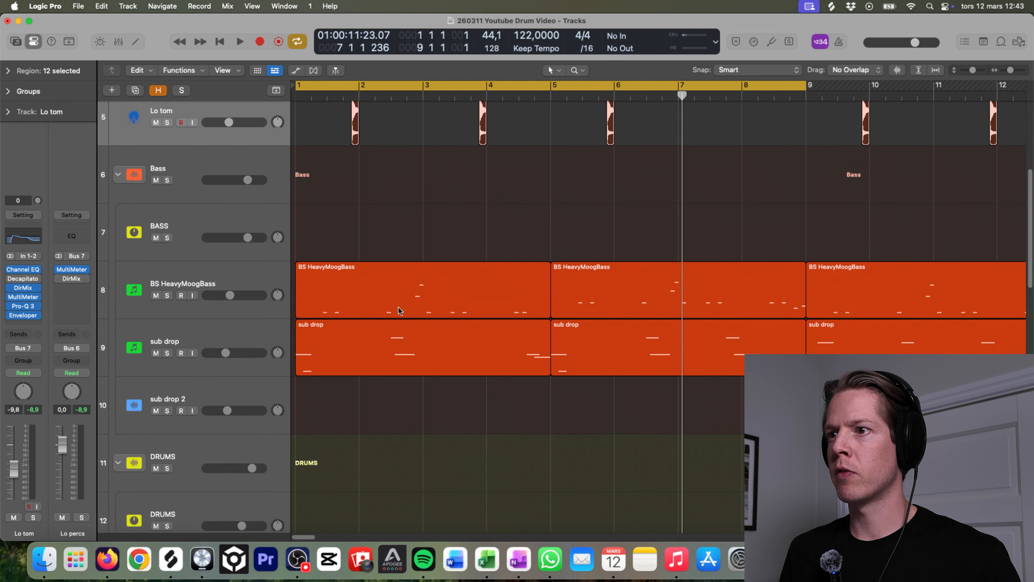
{"action": "scroll", "coordinate": [429, 322], "scroll_direction": "up", "scroll_amount": 3}
{"action": "left_click", "coordinate": [368, 162], "text": "ctrl+alt"}
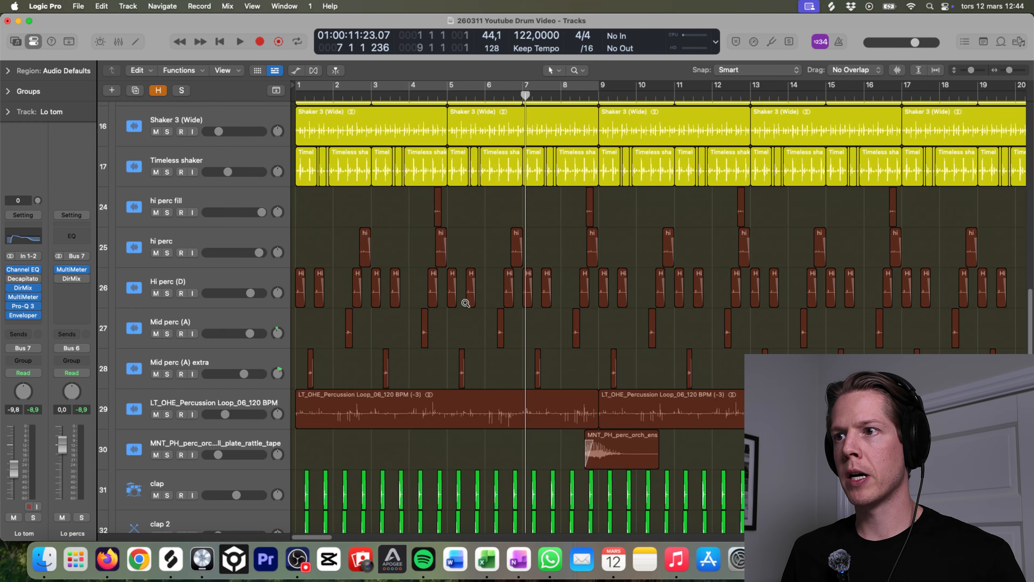
Play the full mix with the percussion tracks, cycling bars 1 to 9 before disabling the cycle and continuing to bar 17.
{"action": "left_click", "coordinate": [466, 303], "text": "ctrl+alt"}
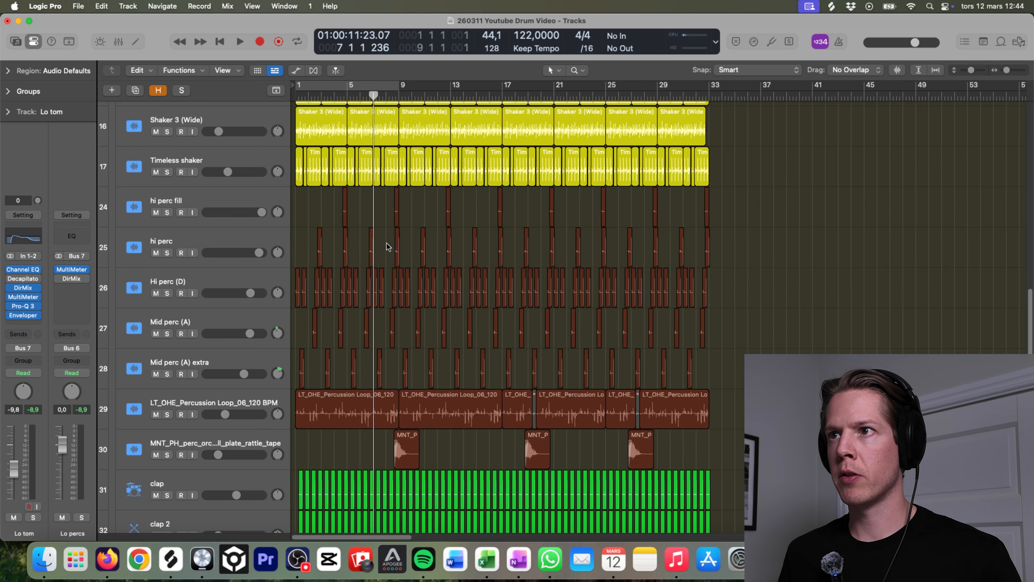
{"action": "left_click", "coordinate": [372, 83]}
{"action": "left_click", "coordinate": [453, 233], "text": "ctrl+alt"}
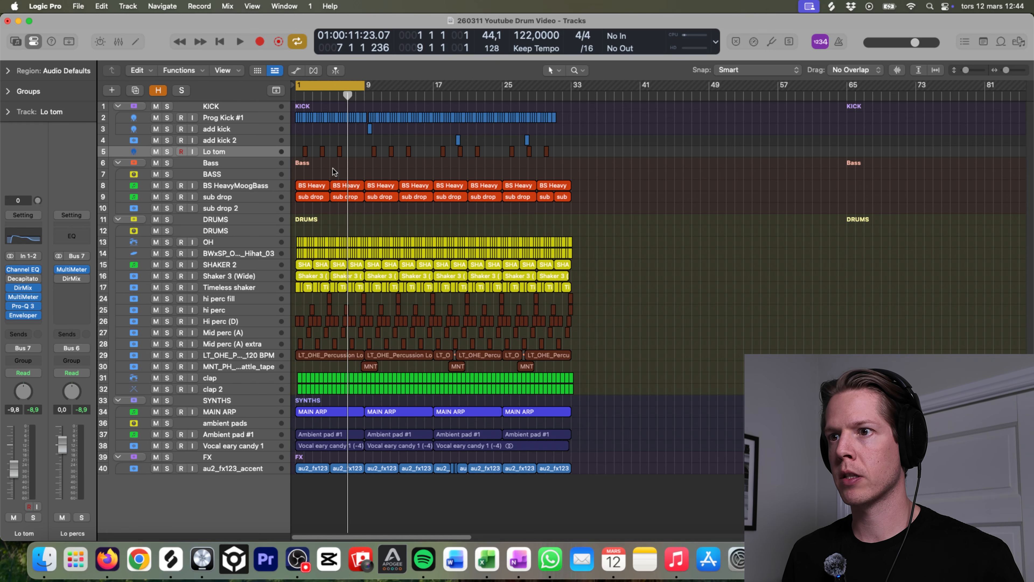
{"action": "key", "text": "space"}
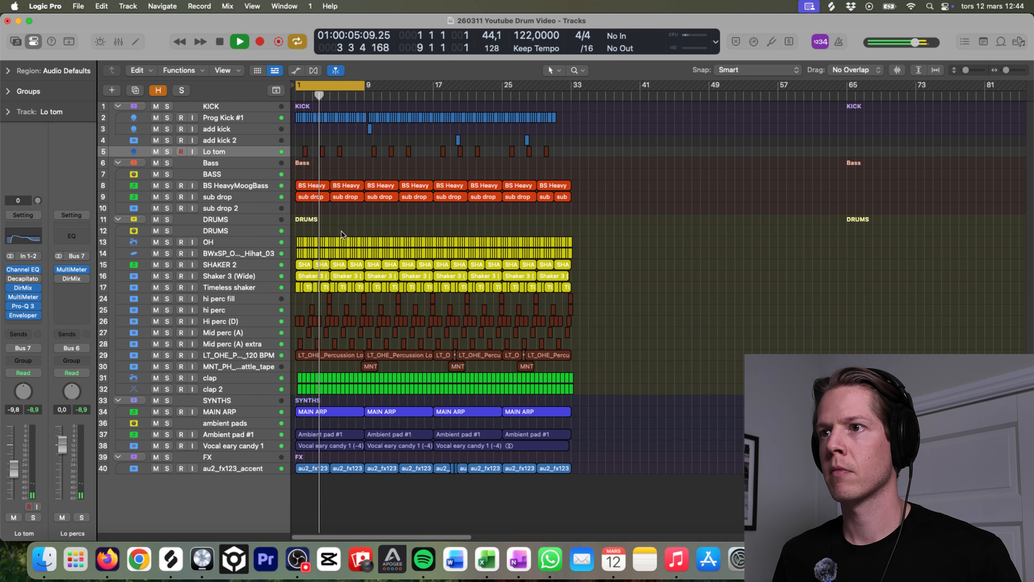
{"action": "left_click", "coordinate": [347, 87]}
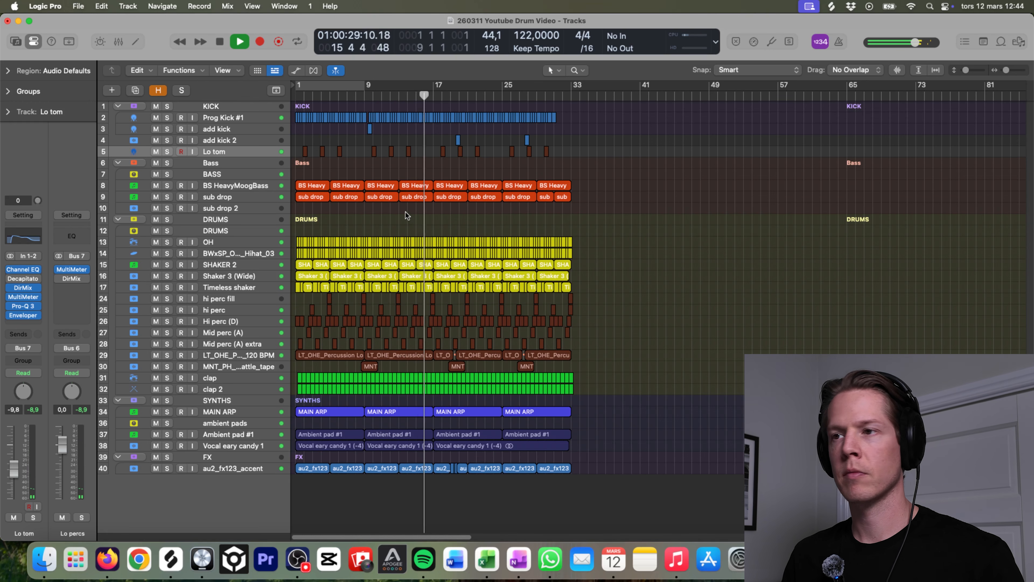
{"action": "key", "text": "space"}
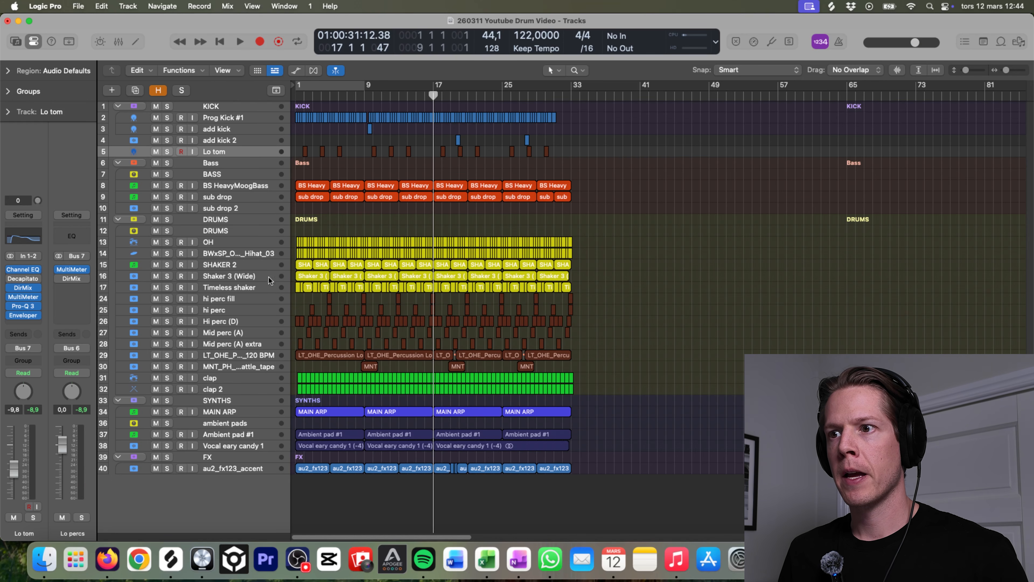
Solo the DRUMS bus, play it with the bar 1 to 9 cycle enabled, and clear the solo.
{"action": "left_click", "coordinate": [244, 301]}
{"action": "left_click", "coordinate": [81, 518]}
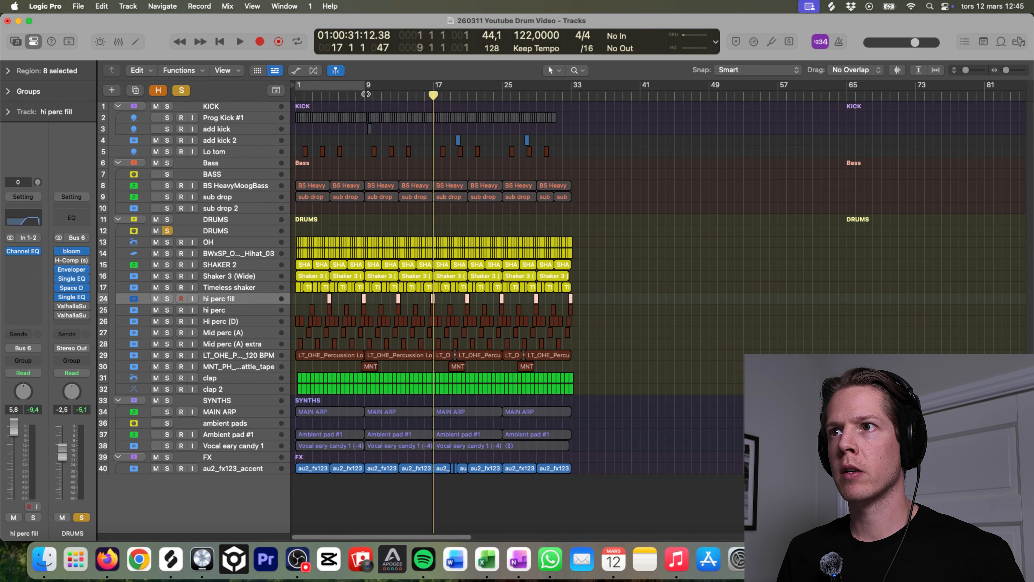
{"action": "left_click", "coordinate": [349, 86]}
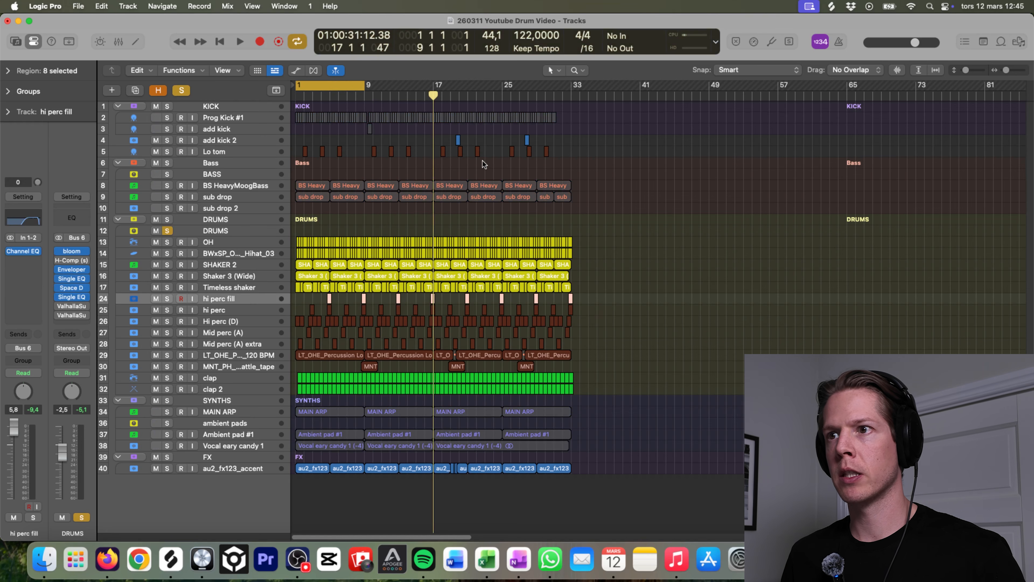
{"action": "key", "text": "space"}
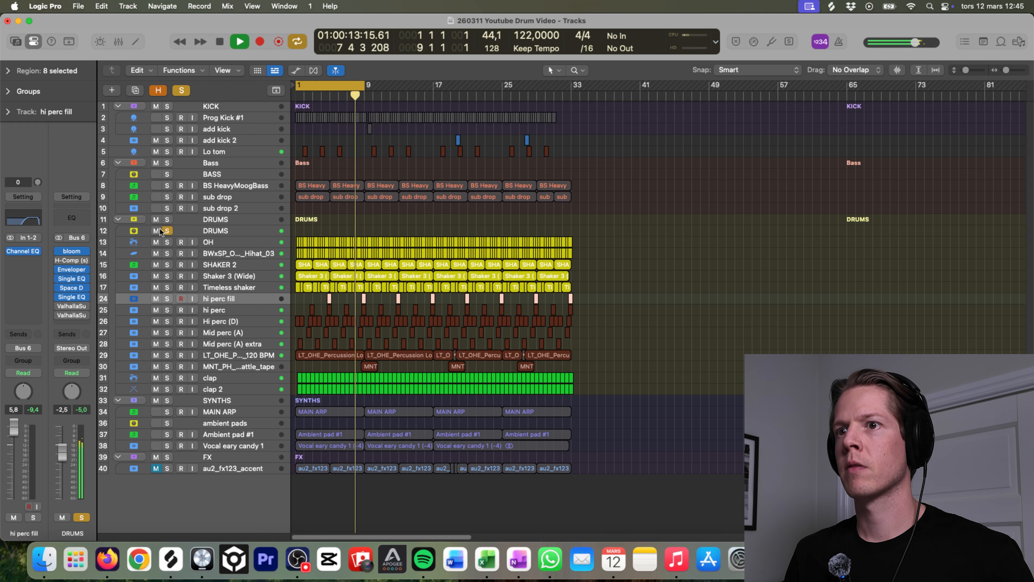
{"action": "left_click", "coordinate": [167, 231]}
{"action": "key", "text": "space"}
Solo all the percussion tracks from hi perc fill to the MNT_PH track and play them with the metronome on.
{"action": "left_click", "coordinate": [226, 307]}
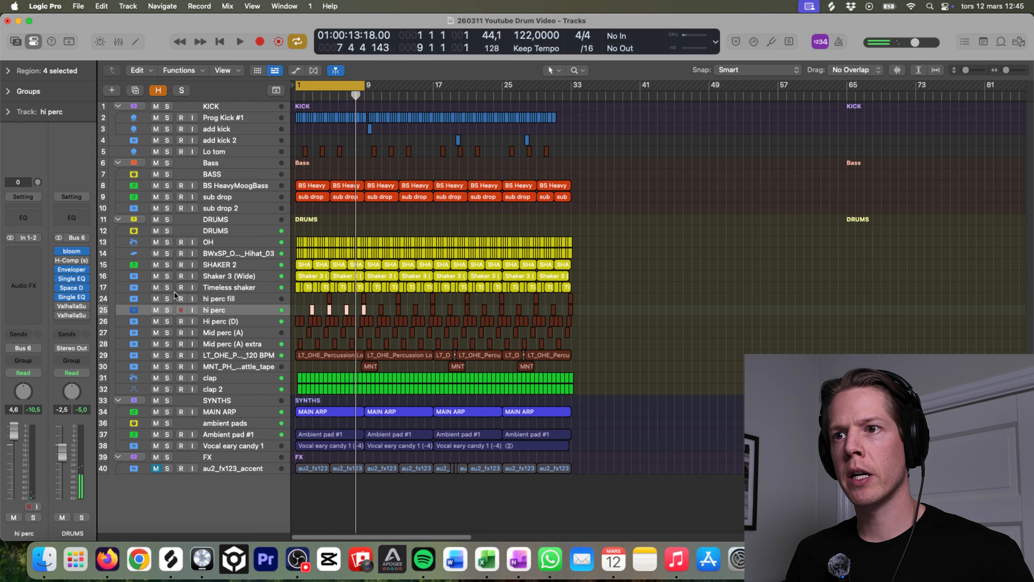
{"action": "left_click_drag", "start_coordinate": [167, 299], "coordinate": [170, 364]}
{"action": "left_click", "coordinate": [231, 301]}
{"action": "left_click", "coordinate": [233, 310]}
{"action": "left_click", "coordinate": [836, 46]}
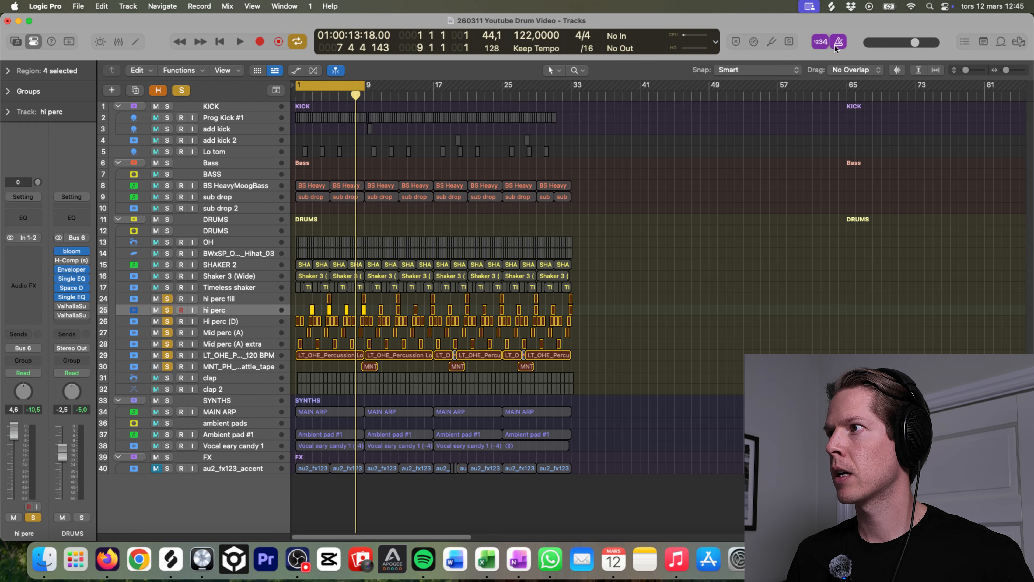
{"action": "left_click", "coordinate": [296, 86]}
{"action": "key", "text": "space"}
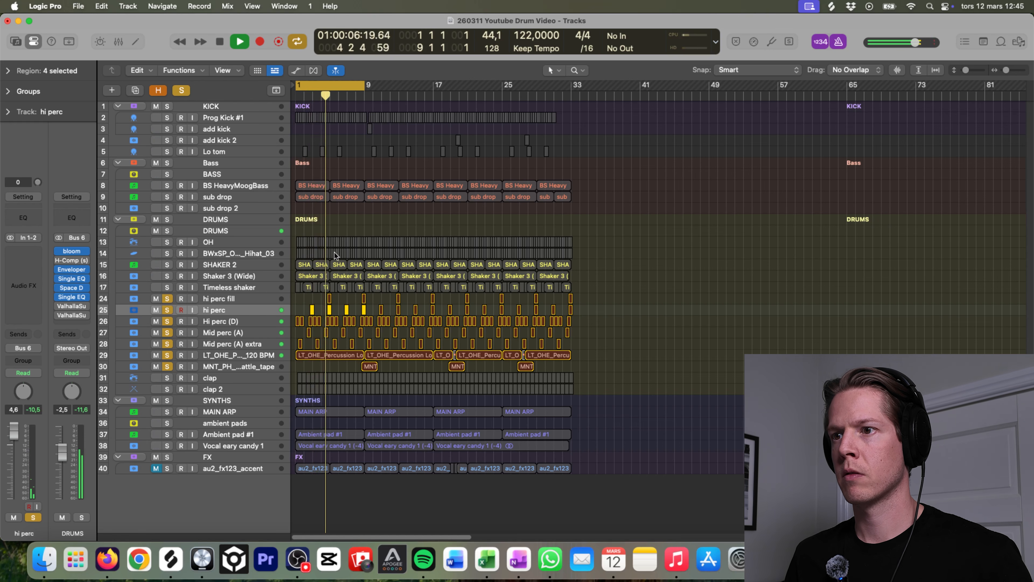
{"action": "key", "text": "space"}
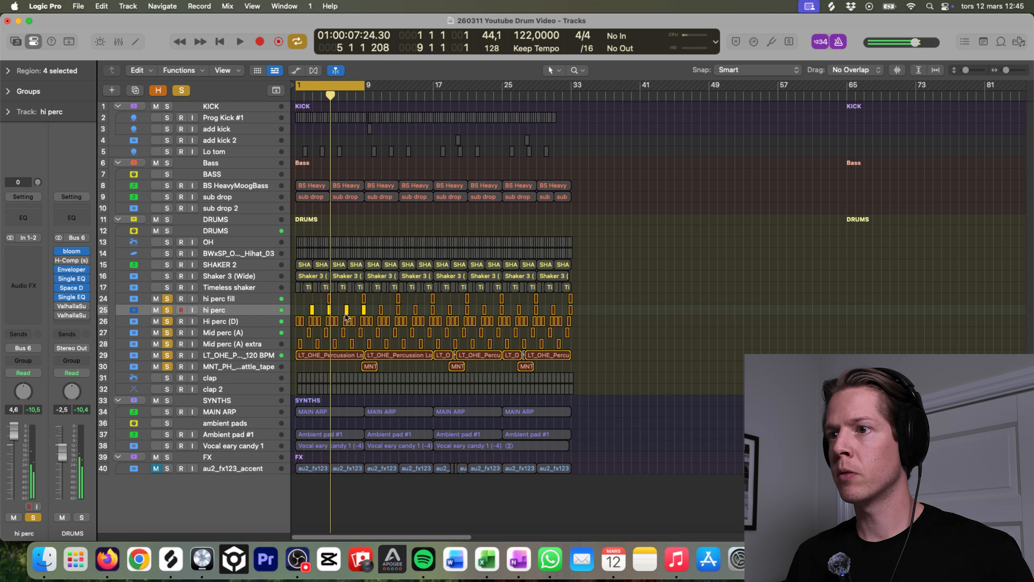
Add the Lo tom track to the soloed percussion and play the combination.
{"action": "left_click", "coordinate": [169, 151]}
{"action": "key", "text": "space"}
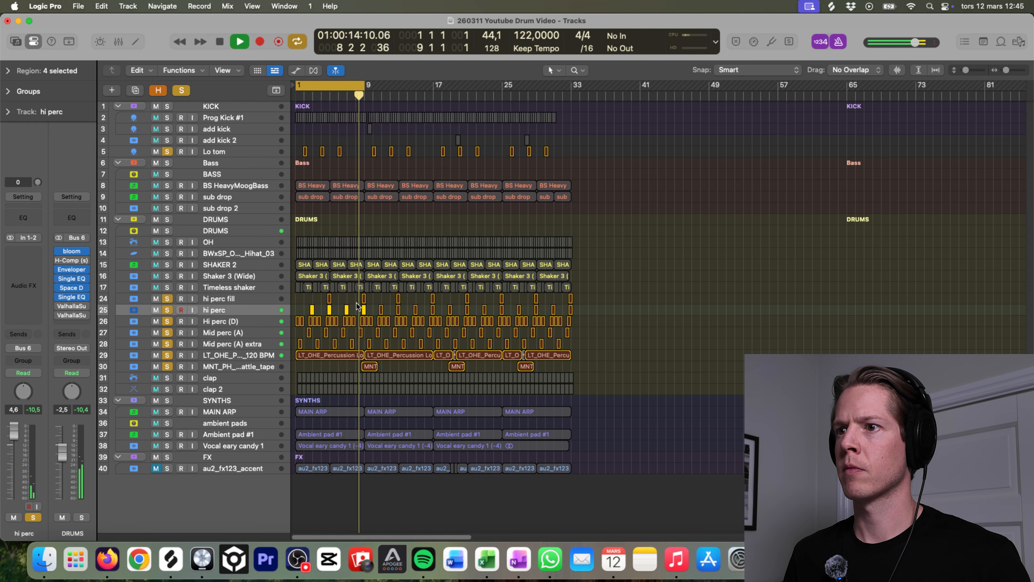
{"action": "key", "text": "space"}
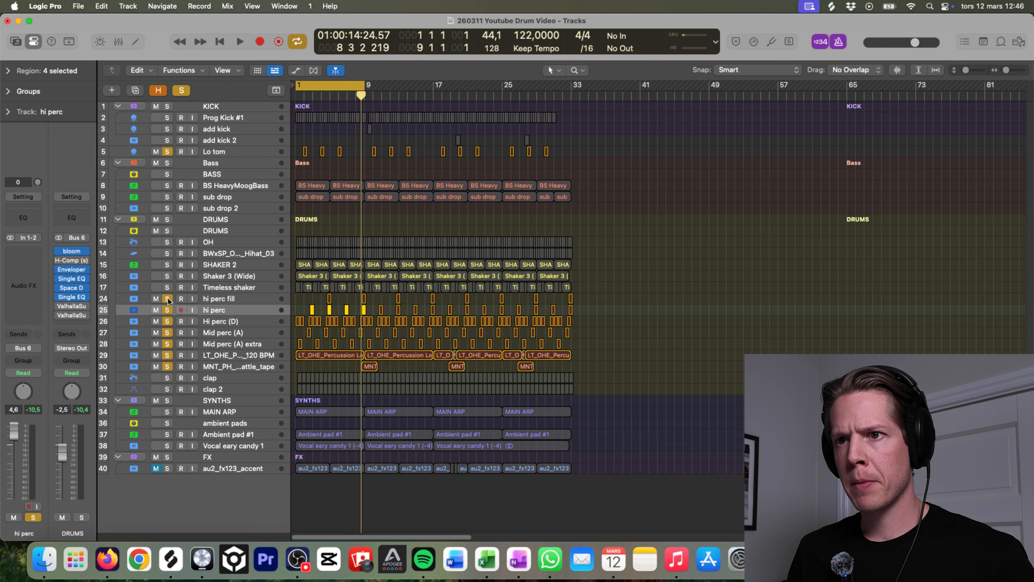
Limit the solo to Lo tom, Hi perc (D), Mid perc (A) and Mid perc (A) extra, and play them from bar 1.
{"action": "left_click_drag", "start_coordinate": [168, 300], "coordinate": [166, 364]}
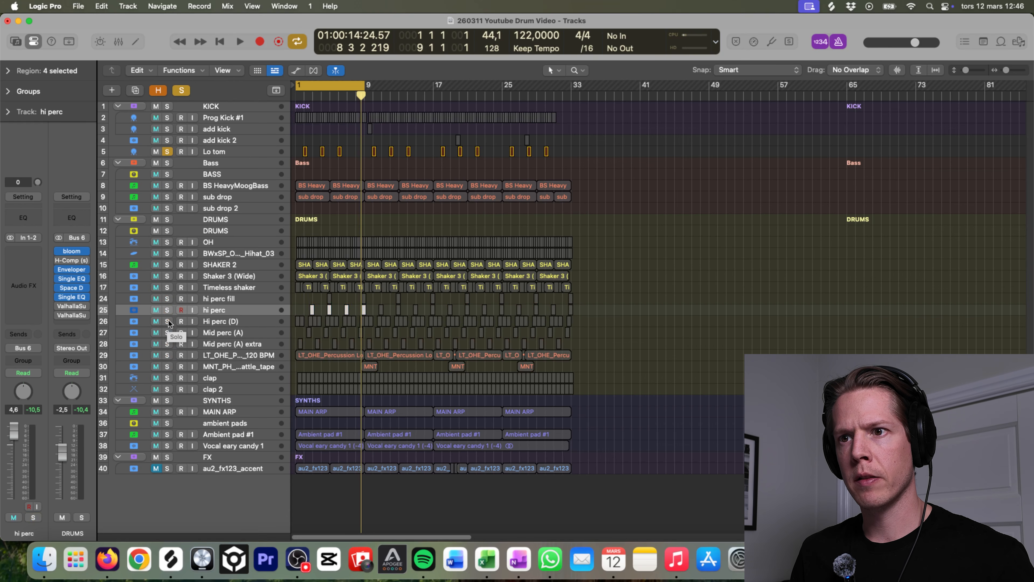
{"action": "left_click_drag", "start_coordinate": [167, 321], "coordinate": [168, 344]}
{"action": "key", "text": "Return"}
{"action": "key", "text": "space"}
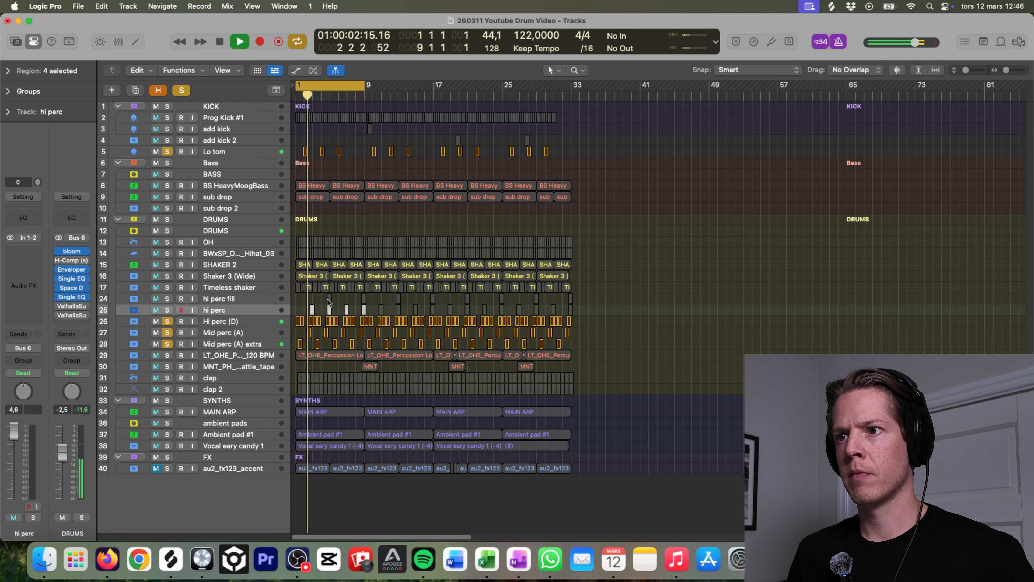
{"action": "left_click", "coordinate": [360, 352], "text": "ctrl+alt"}
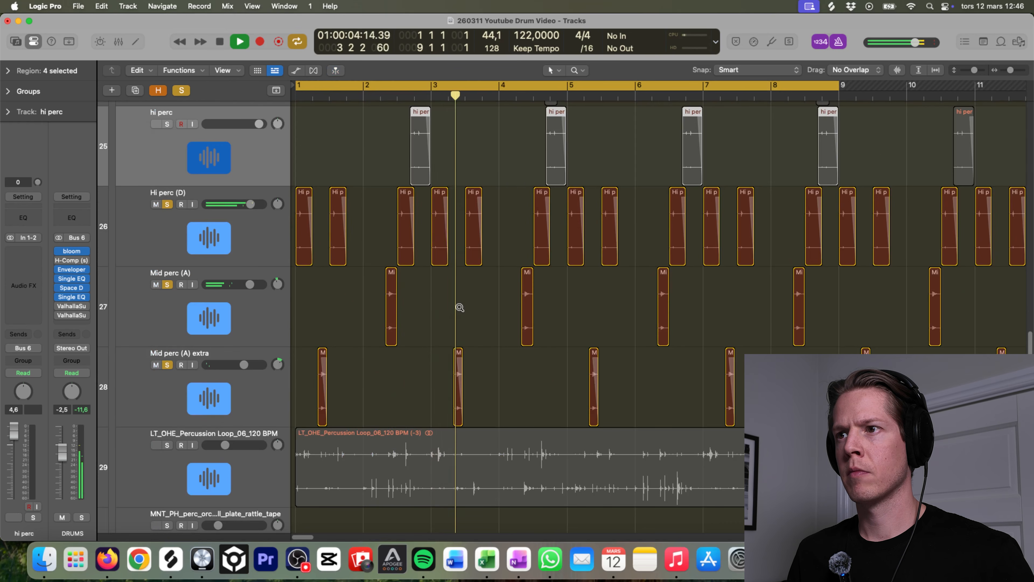
{"action": "left_click", "coordinate": [357, 306], "text": "ctrl+alt"}
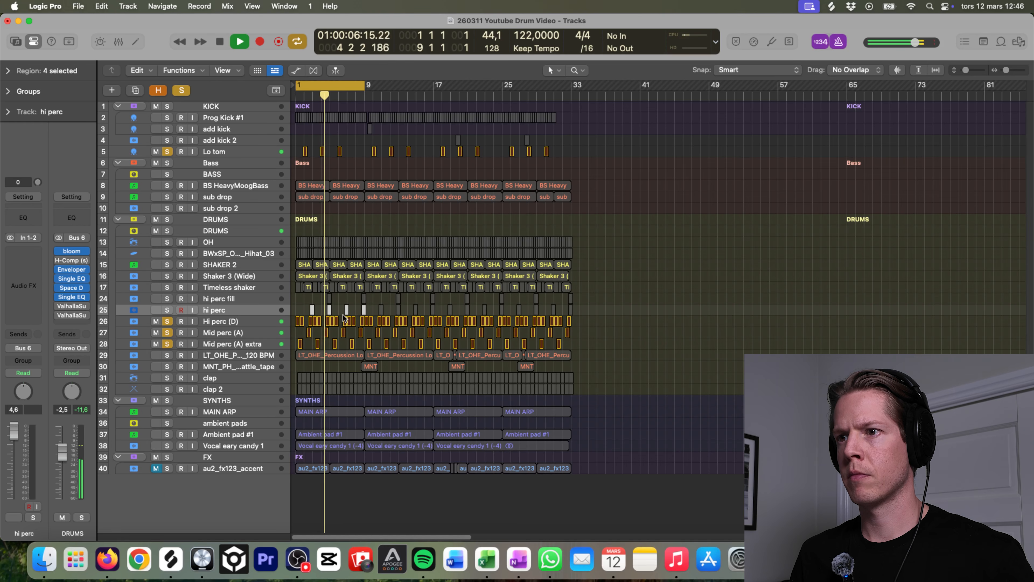
{"action": "key", "text": "space"}
Step through the Hi perc (D), Mid perc (A) and Mid perc (A) extra tracks to review their region patterns.
{"action": "key", "text": "Down"}
{"action": "key", "text": "Down"}
{"action": "key", "text": "Down"}
{"action": "key", "text": "Up"}
{"action": "key", "text": "Up"}
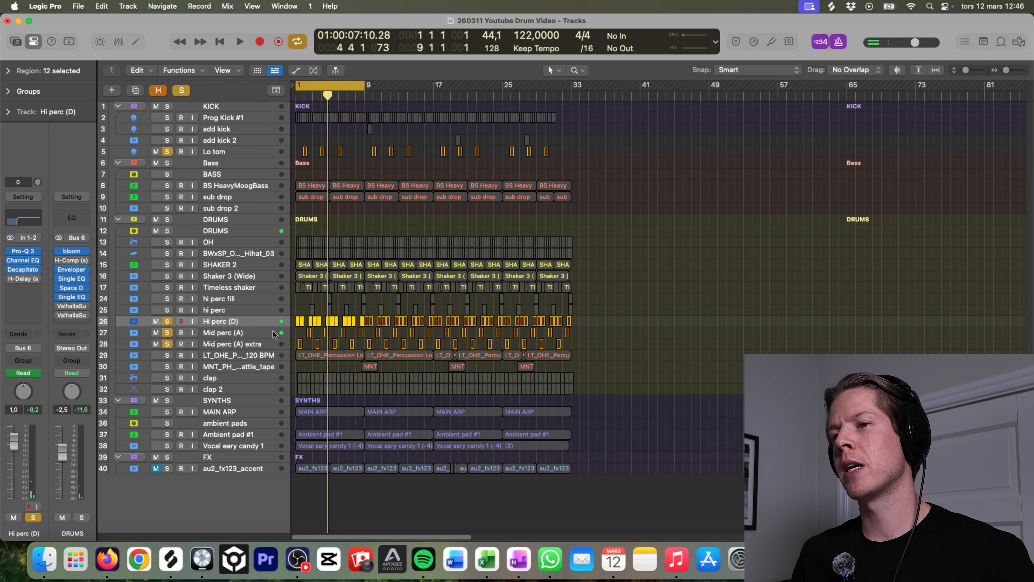
{"action": "key", "text": "Down"}
{"action": "key", "text": "Down"}
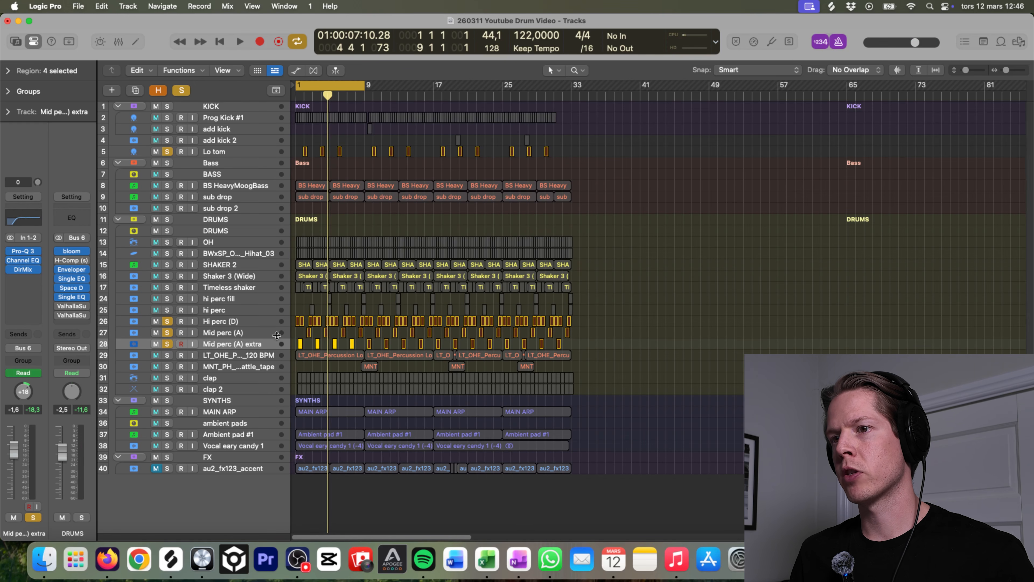
Examine the Hi perc (D) regions up close and briefly play their first hits.
{"action": "left_click", "coordinate": [241, 324]}
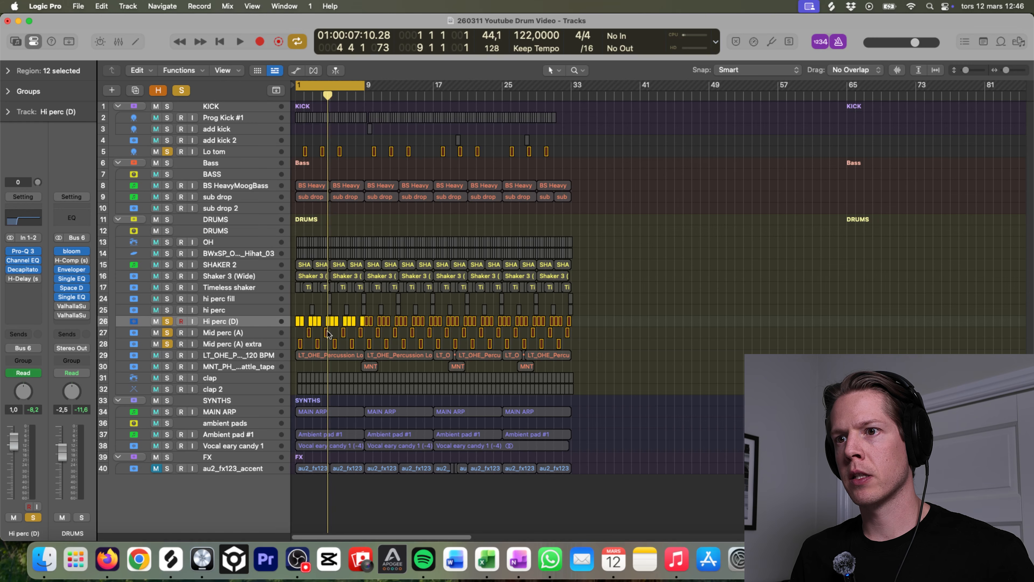
{"action": "key", "text": "z"}
{"action": "key", "text": "space"}
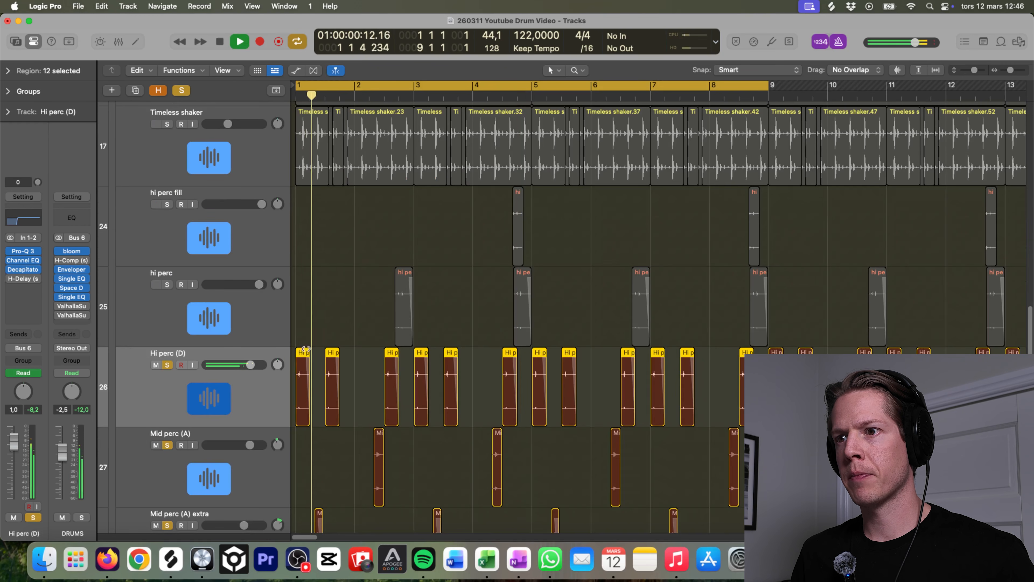
{"action": "key", "text": "space"}
{"action": "key", "text": "z"}
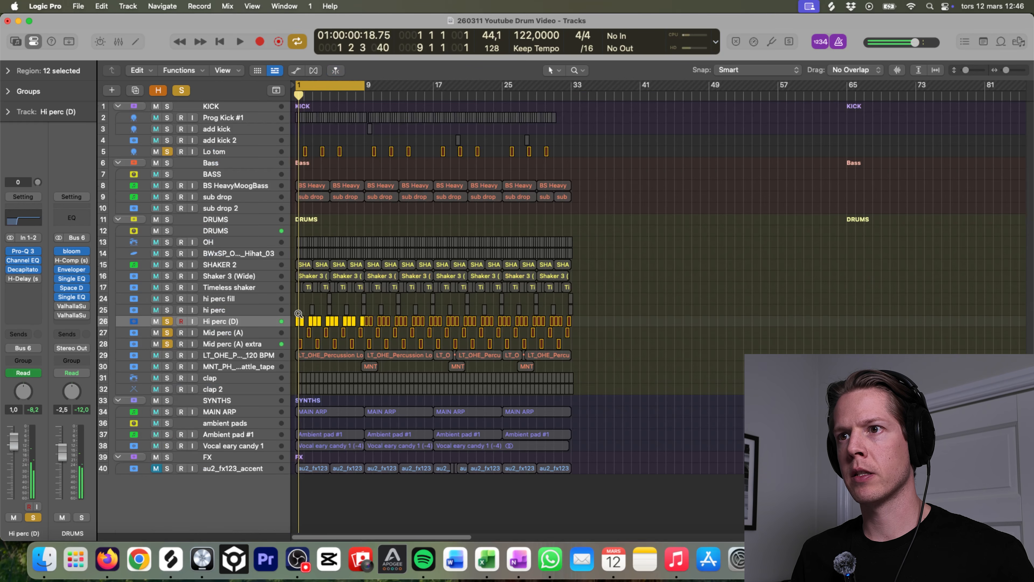
Examine the Mid perc (A) regions up close, then select the Mid perc (A) extra track and the first Lo tom region.
{"action": "left_click", "coordinate": [254, 330]}
{"action": "key", "text": "z"}
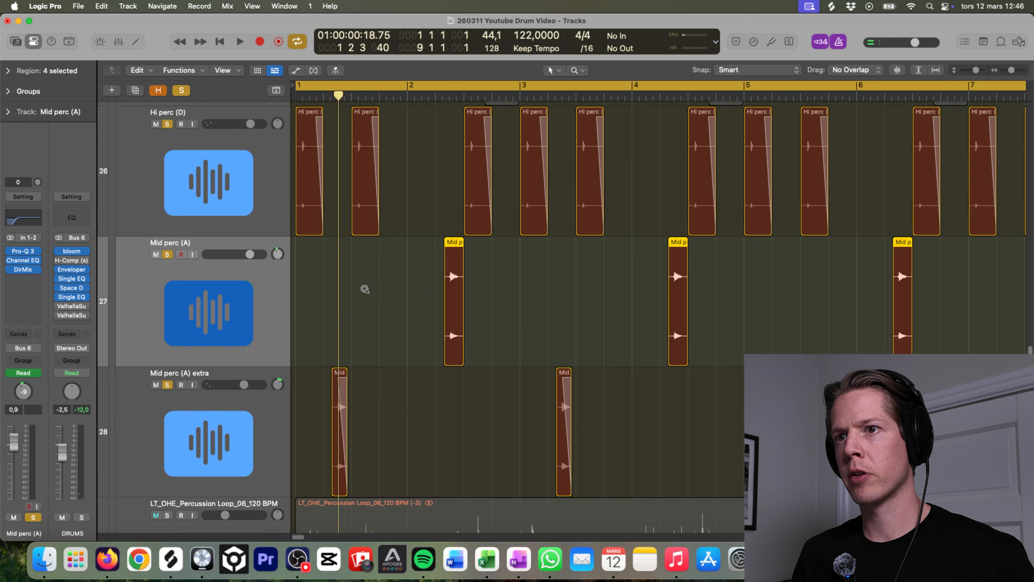
{"action": "key", "text": "z"}
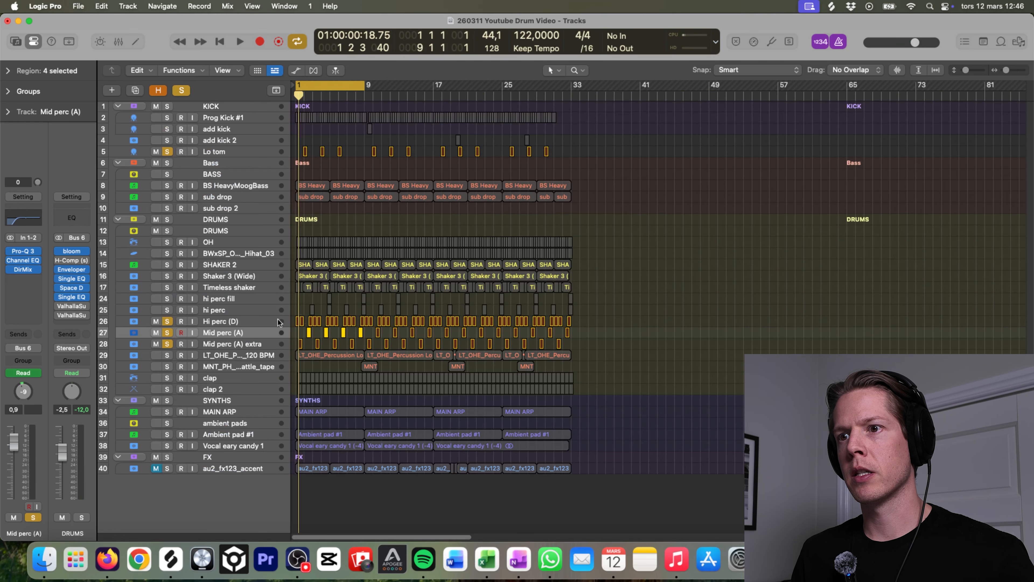
{"action": "left_click", "coordinate": [252, 344]}
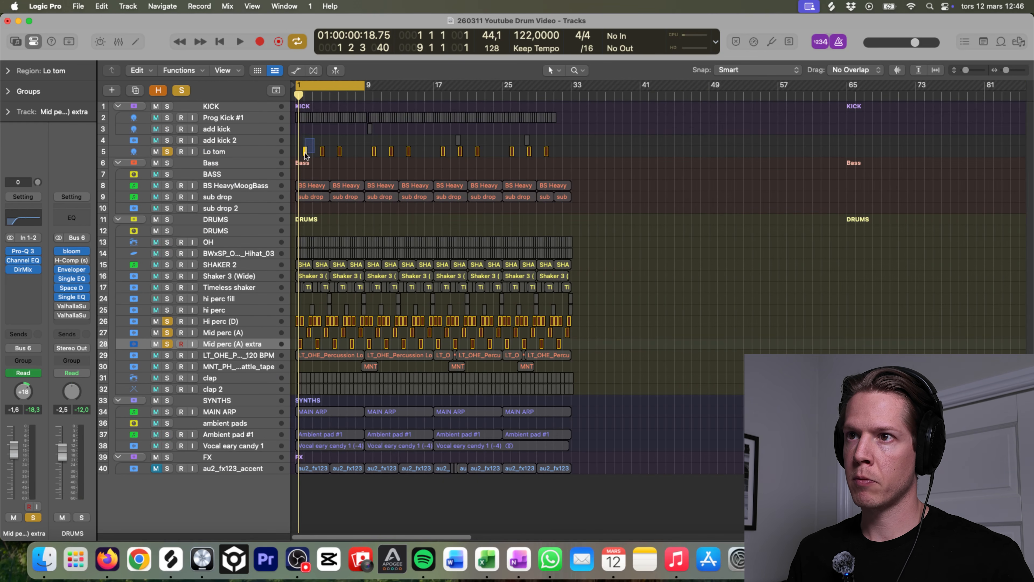
{"action": "left_click_drag", "start_coordinate": [306, 155], "coordinate": [301, 155]}
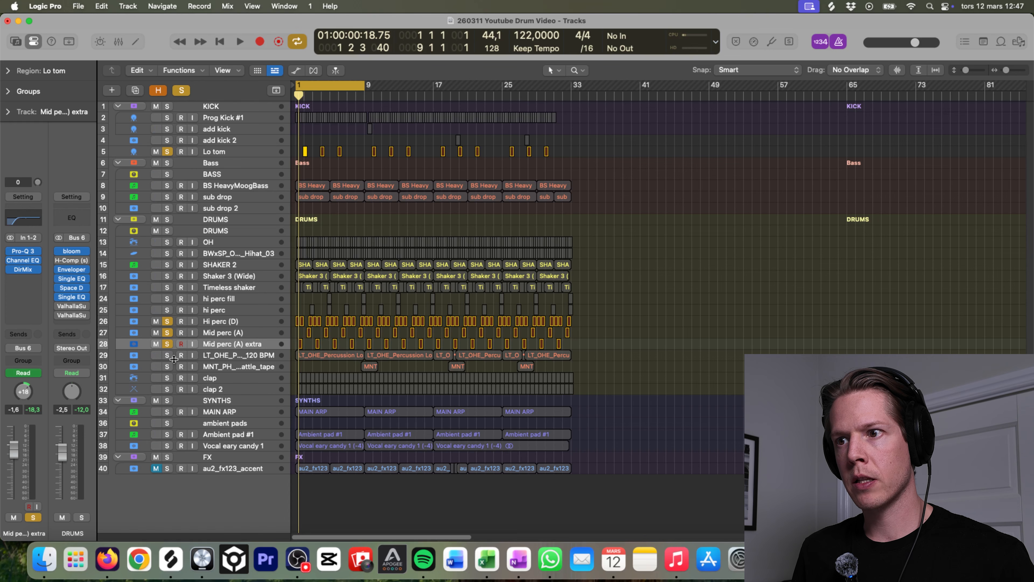
Solo only the LT_OHE percussion loop track and play its first region.
{"action": "left_click", "coordinate": [167, 355]}
{"action": "left_click_drag", "start_coordinate": [167, 321], "coordinate": [167, 344]}
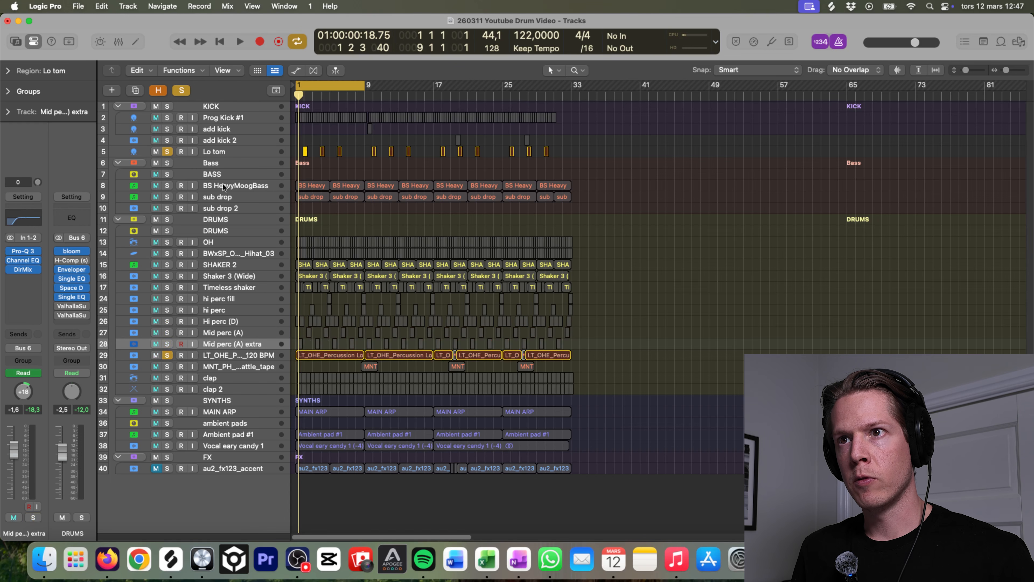
{"action": "left_click", "coordinate": [167, 152]}
{"action": "left_click", "coordinate": [317, 357]}
{"action": "key", "text": "space"}
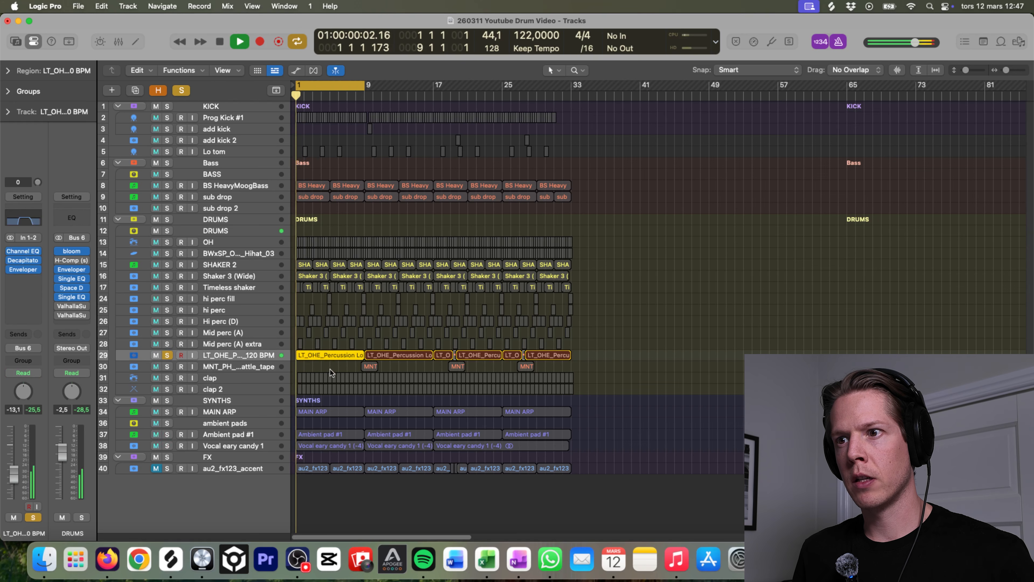
Turn off the metronome and add the tracks from hi perc fill to Mid perc (A) extra to the solo.
{"action": "left_click", "coordinate": [838, 41]}
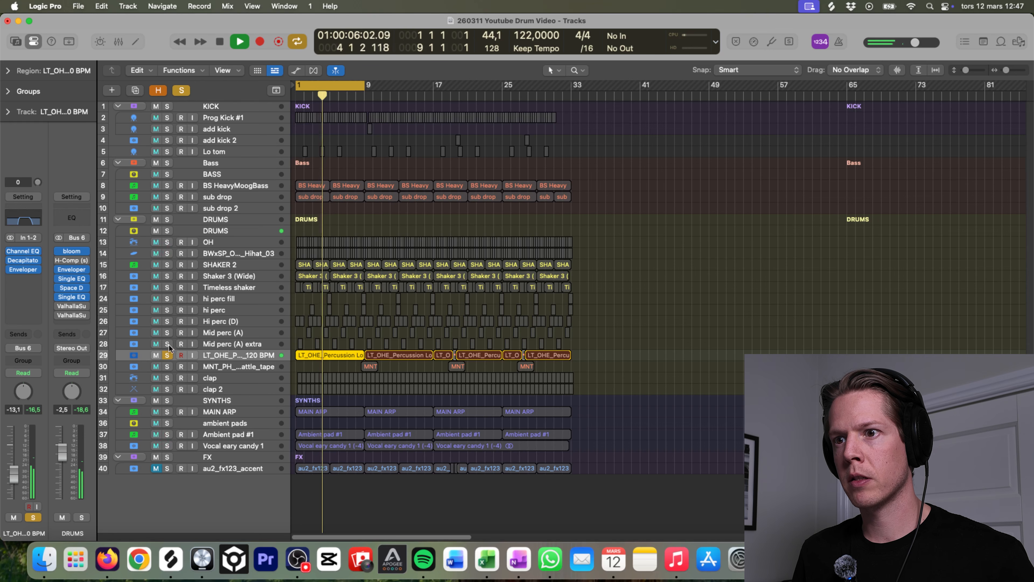
{"action": "left_click_drag", "start_coordinate": [169, 342], "coordinate": [172, 300]}
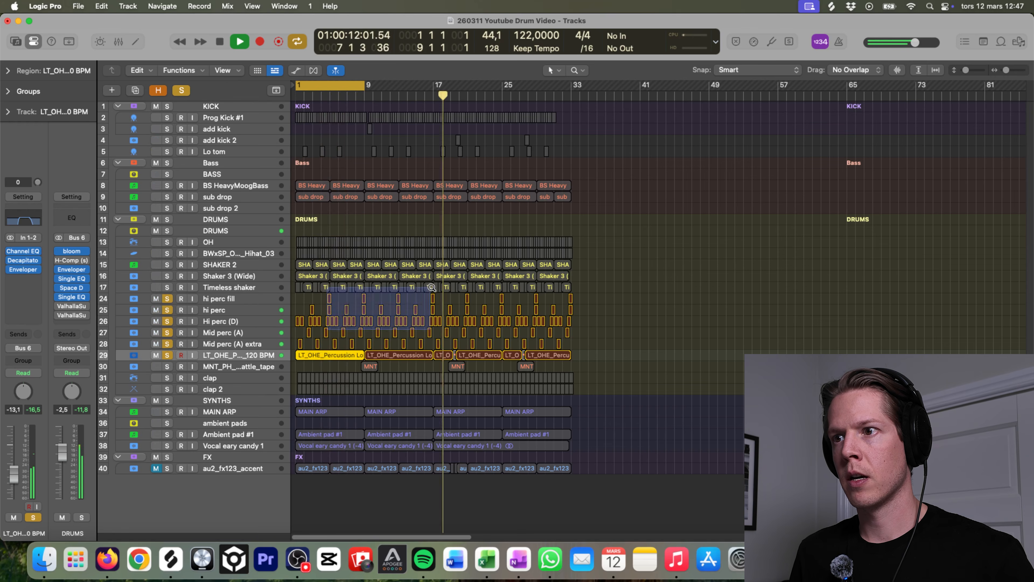
Remove the solo from the hi perc fill to LT_OHE percussion loop tracks, solo the DRUMS bus instead, and play it.
{"action": "left_click_drag", "start_coordinate": [355, 296], "coordinate": [372, 326]}
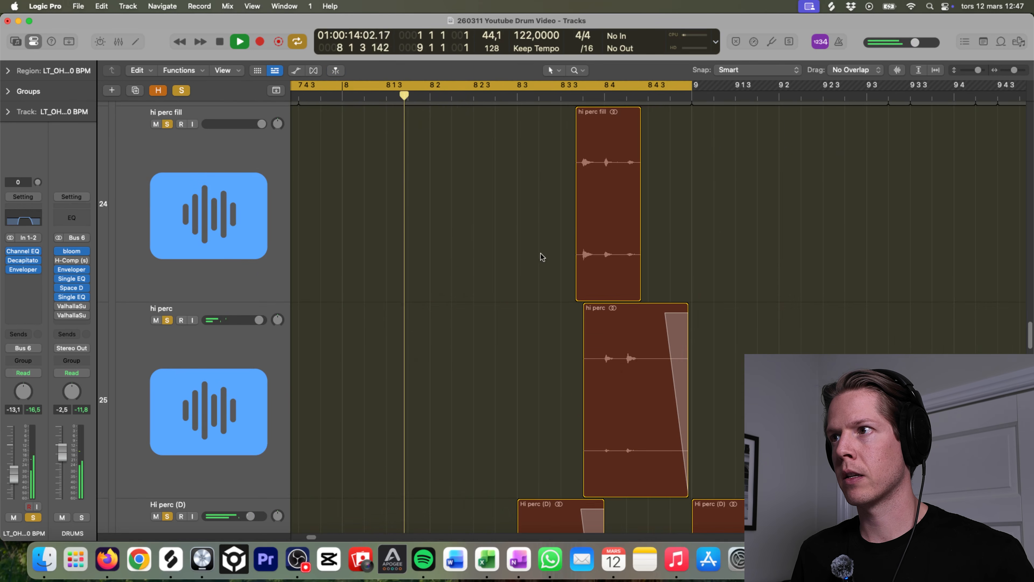
{"action": "left_click", "coordinate": [554, 321], "text": "ctrl+alt"}
{"action": "left_click", "coordinate": [547, 293], "text": "ctrl+alt"}
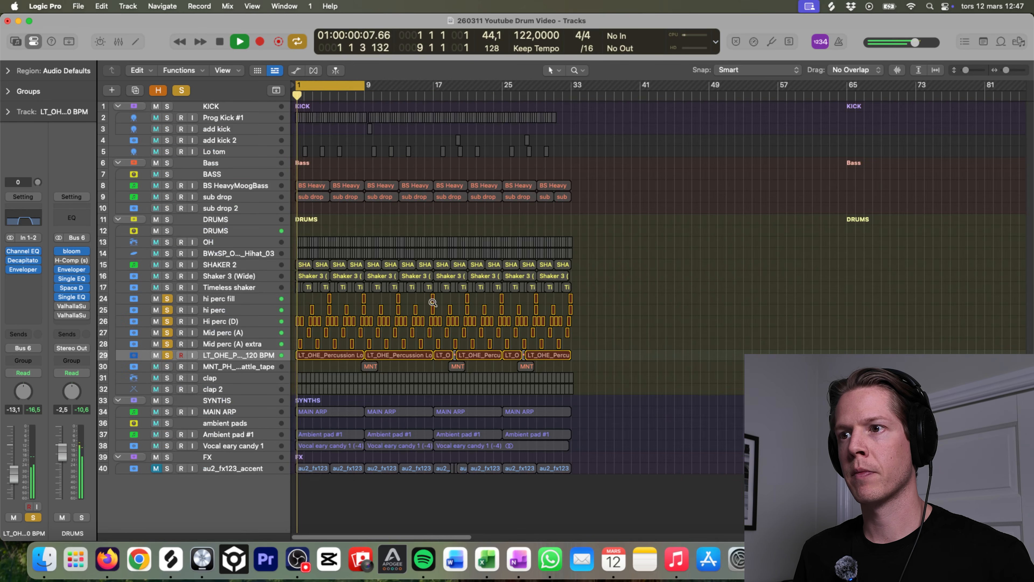
{"action": "key", "text": "space"}
{"action": "left_click_drag", "start_coordinate": [169, 297], "coordinate": [174, 351]}
{"action": "left_click", "coordinate": [168, 231]}
{"action": "key", "text": "space"}
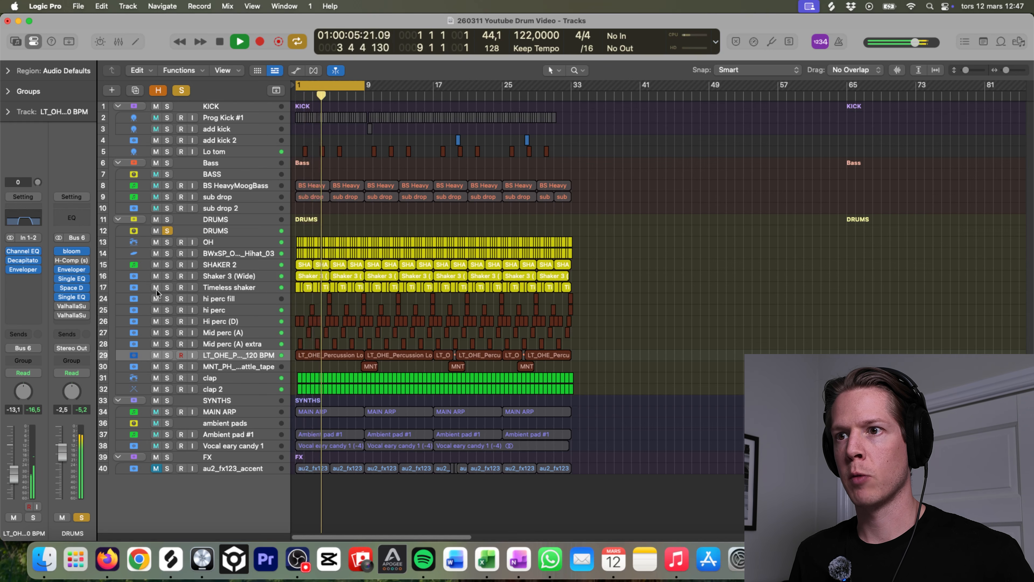
Compare the soloed drums without and with the percussion by muting and unmuting the tracks from hi perc fill to the MNT_PH loop.
{"action": "left_click_drag", "start_coordinate": [156, 296], "coordinate": [156, 366]}
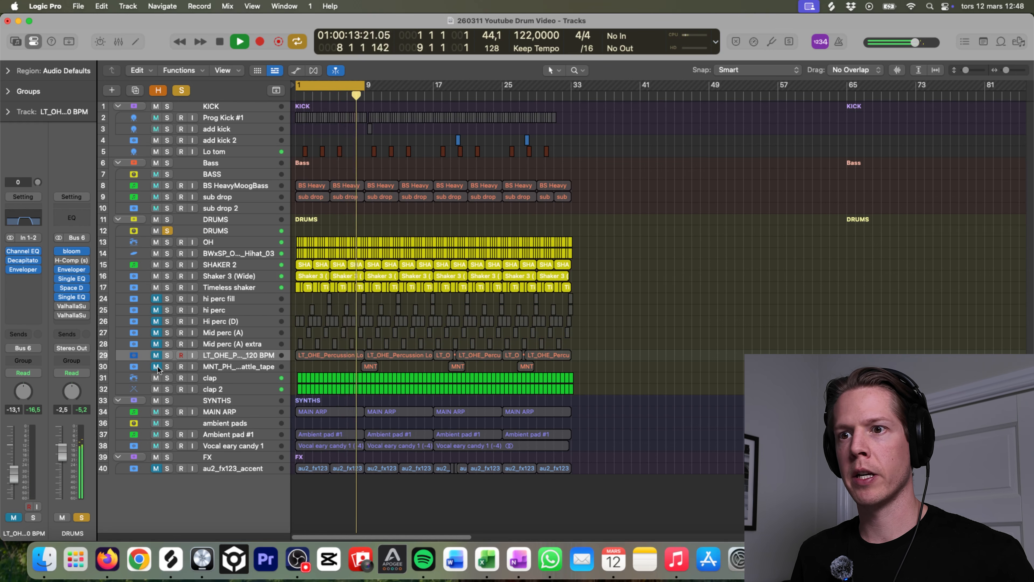
{"action": "left_click", "coordinate": [155, 366]}
{"action": "left_click_drag", "start_coordinate": [157, 358], "coordinate": [157, 300]}
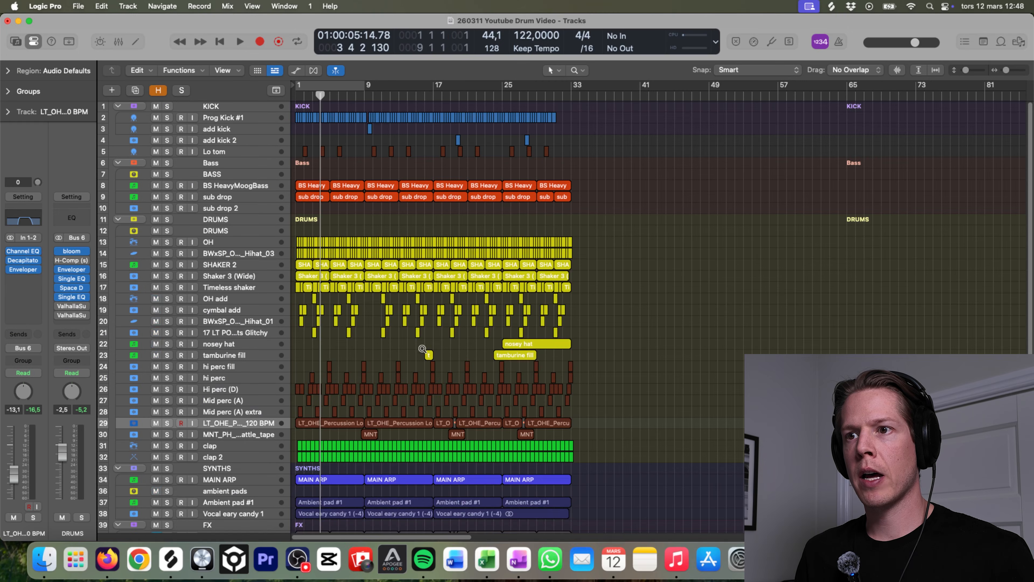
Examine the regions from OH add to tamburine fill up close, then play the whole arrangement from bar 1 with the cycle off.
{"action": "left_click", "coordinate": [422, 349], "text": "ctrl+alt"}
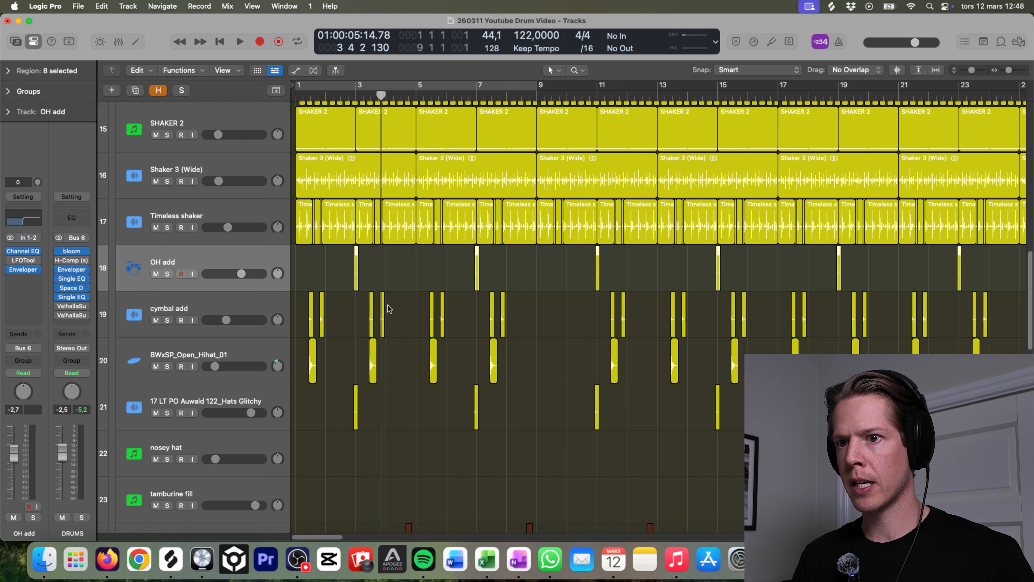
{"action": "left_click", "coordinate": [402, 312], "text": "ctrl+alt"}
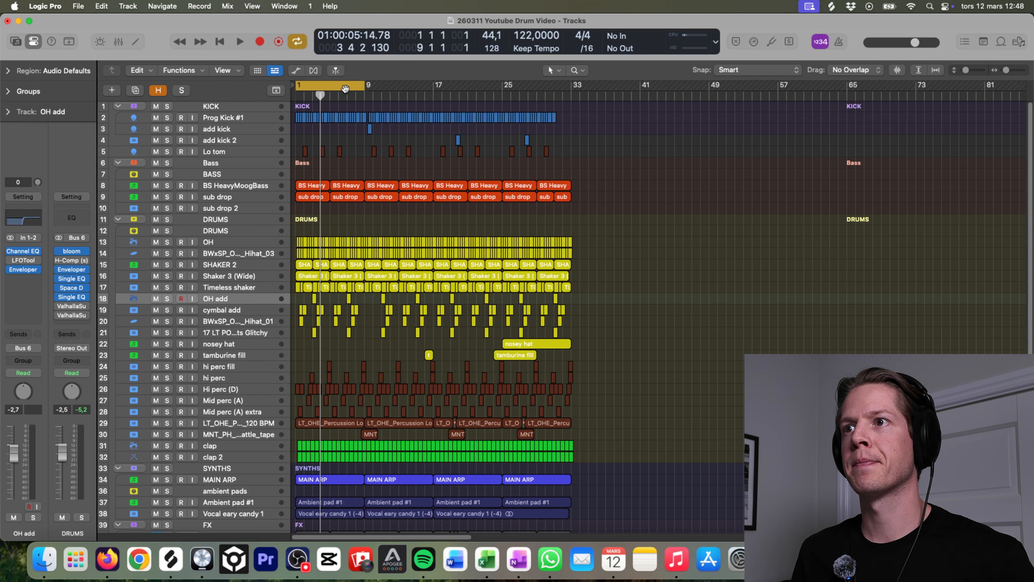
{"action": "key", "text": "Return"}
{"action": "key", "text": "space"}
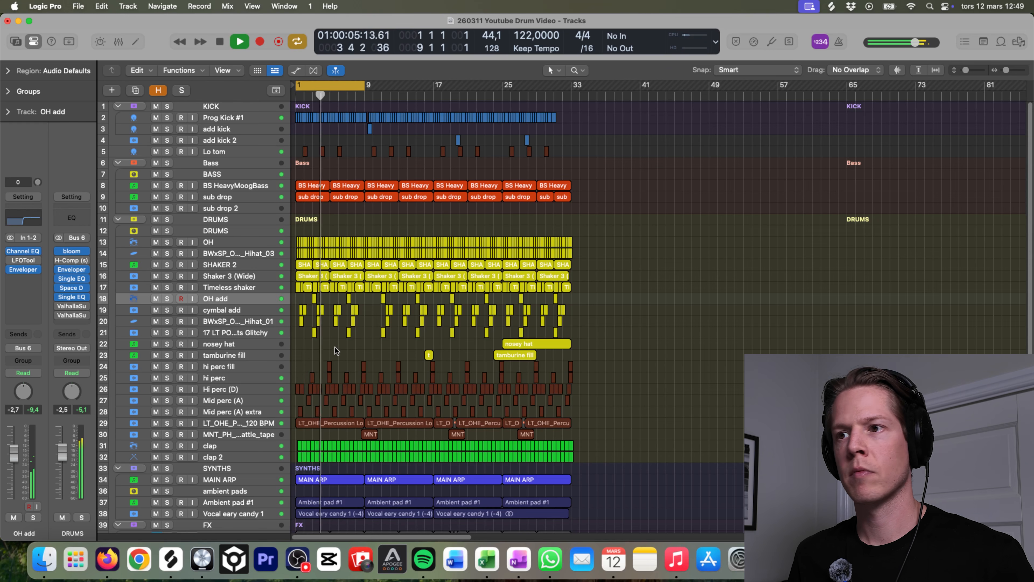
{"action": "left_click", "coordinate": [359, 91]}
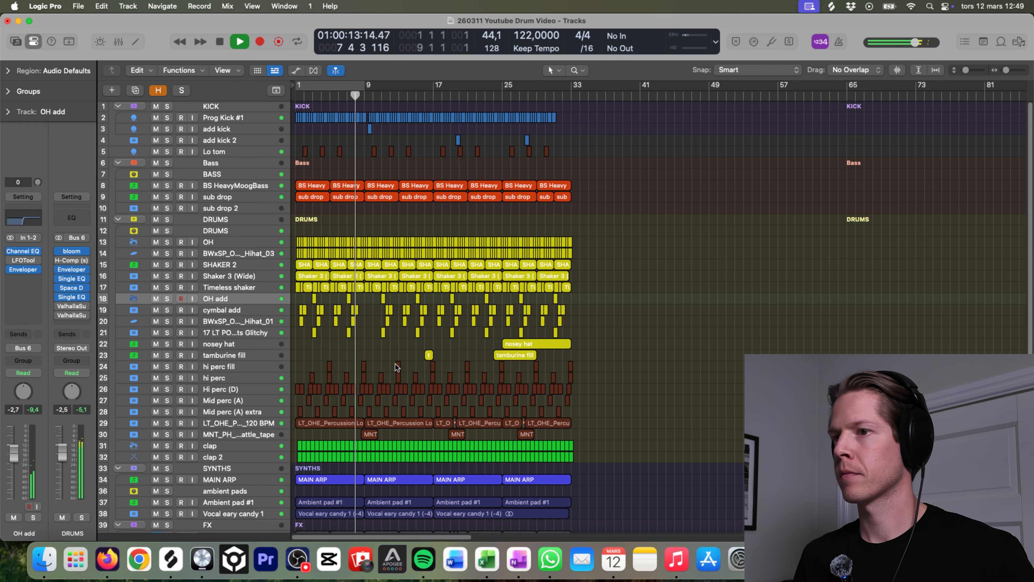
{"action": "scroll", "coordinate": [288, 451], "scroll_direction": "down", "scroll_amount": 2}
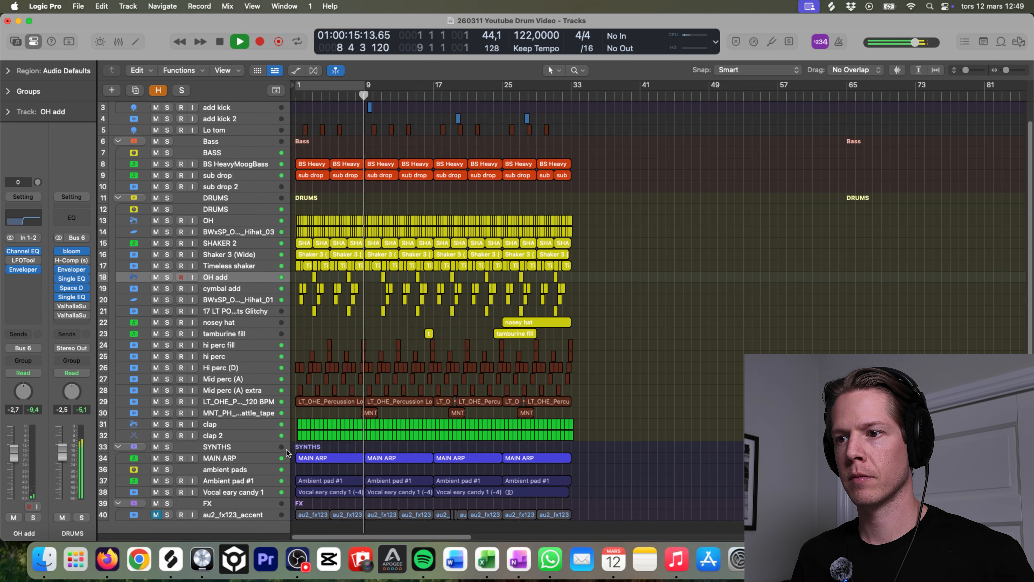
{"action": "scroll", "coordinate": [444, 345], "scroll_direction": "down", "scroll_amount": 1}
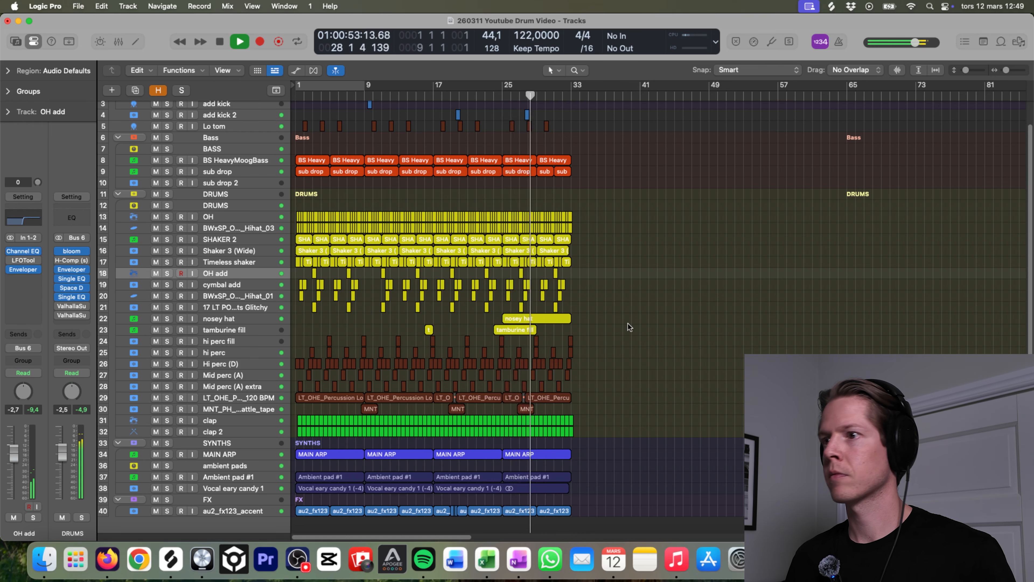
Turn the cycle back on, extend it to cover bars 1 to 33, and stop playback.
{"action": "left_click", "coordinate": [331, 88]}
{"action": "left_click_drag", "start_coordinate": [365, 87], "coordinate": [571, 104]}
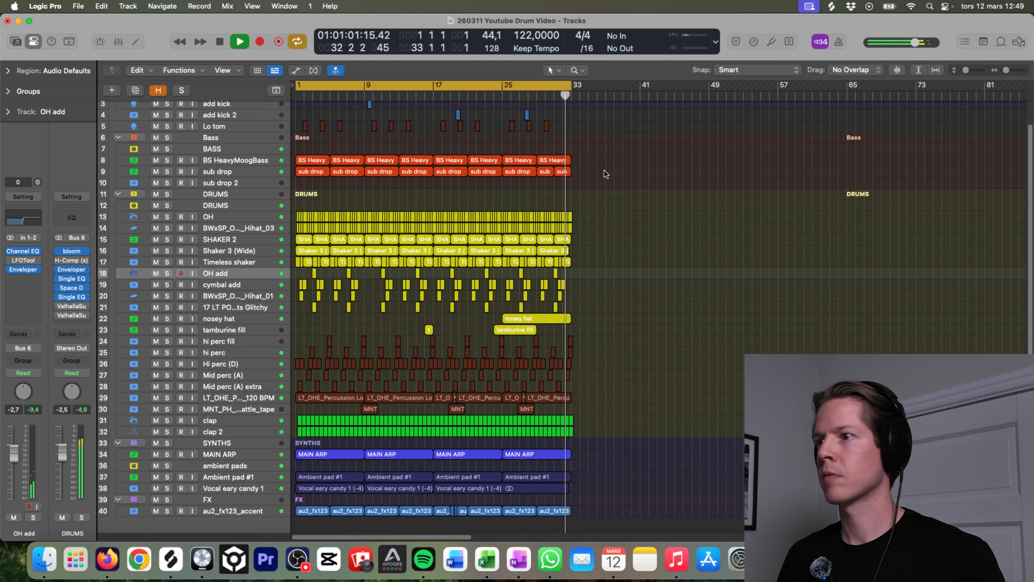
{"action": "key", "text": "space"}
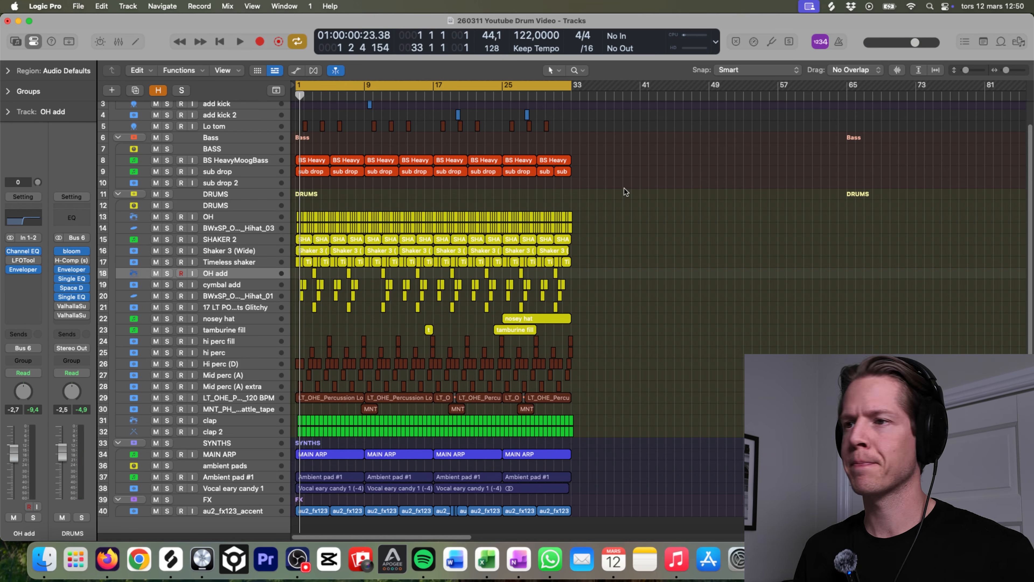
Play the OH add track's first hit in solo, switch its solo off again, and stop playback.
{"action": "left_click_drag", "start_coordinate": [331, 297], "coordinate": [329, 297]}
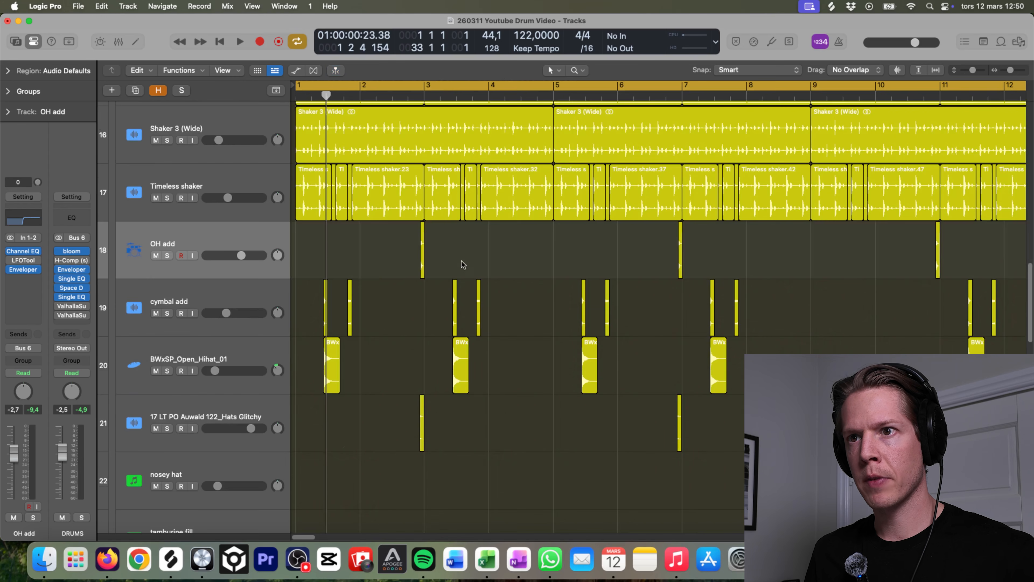
{"action": "left_click", "coordinate": [169, 256]}
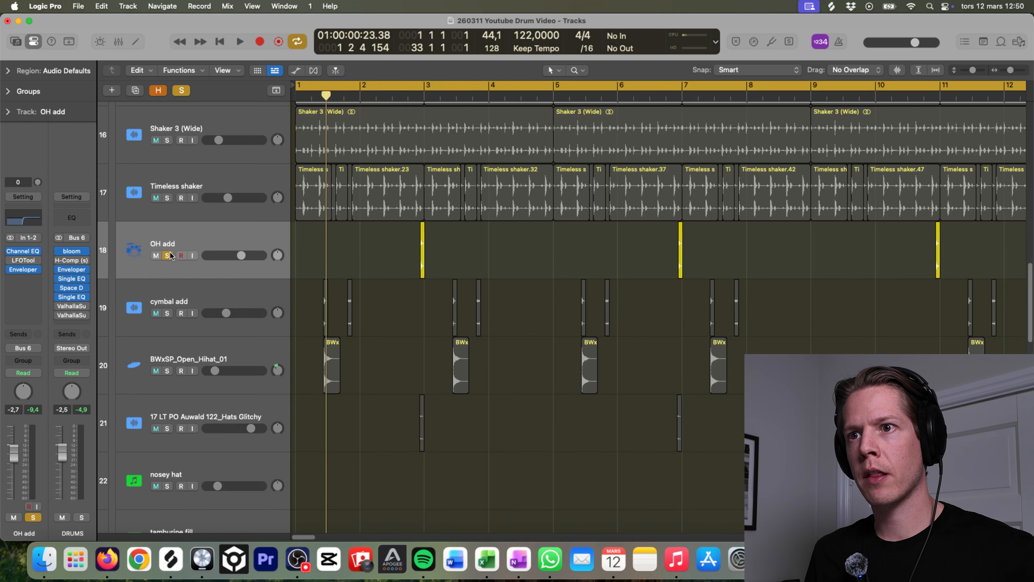
{"action": "key", "text": "space"}
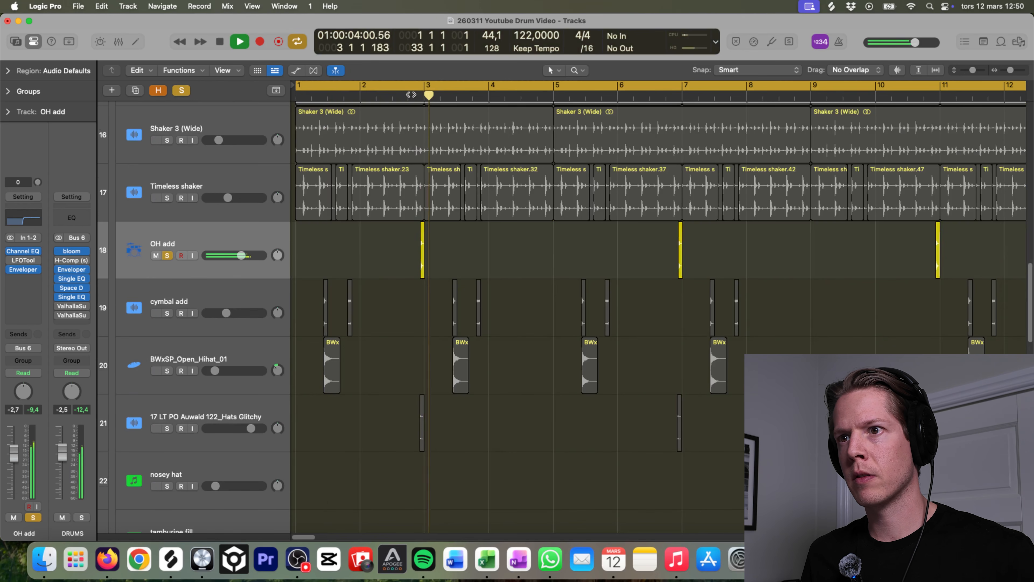
{"action": "left_click", "coordinate": [167, 255]}
{"action": "key", "text": "space"}
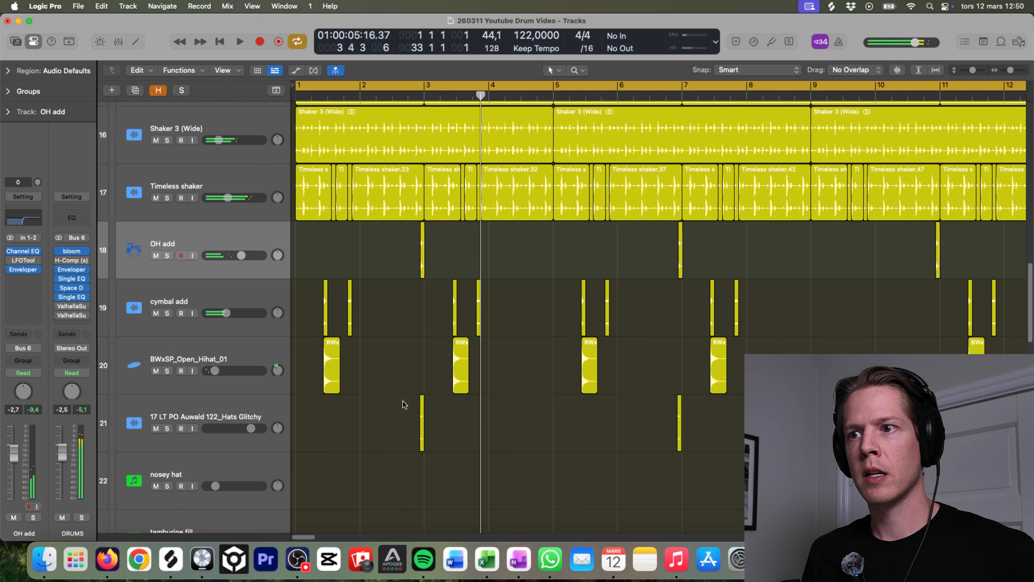
Solo and play the tracks from OH to tamburine fill, selecting cymbal add and BWxSP_Open_Hihat_01 in turn.
{"action": "left_click", "coordinate": [397, 398], "text": "ctrl+alt"}
{"action": "left_click_drag", "start_coordinate": [170, 216], "coordinate": [169, 328]}
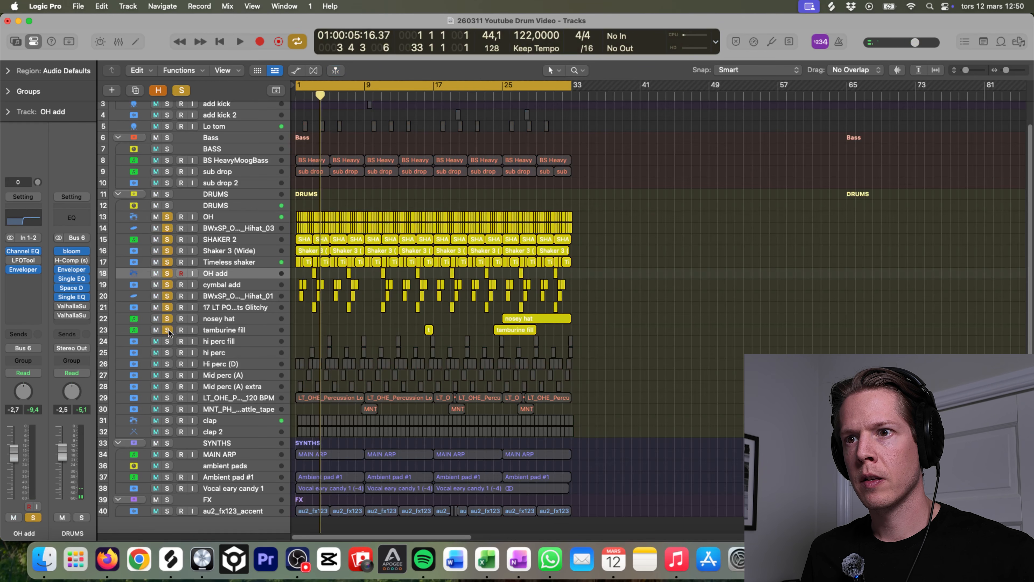
{"action": "key", "text": "space"}
{"action": "left_click_drag", "start_coordinate": [316, 316], "coordinate": [246, 262], "text": "ctrl+alt"}
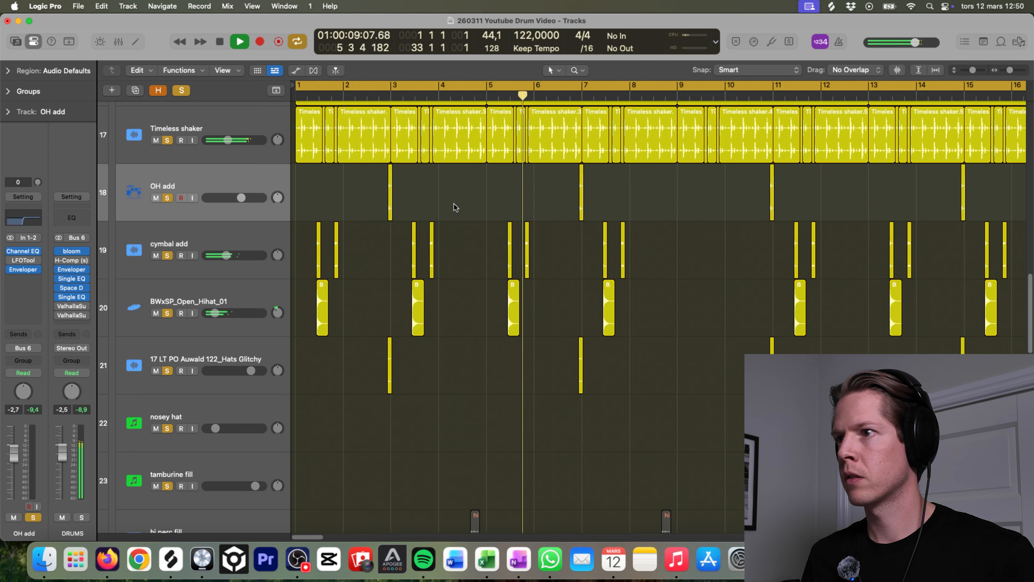
{"action": "left_click", "coordinate": [230, 240]}
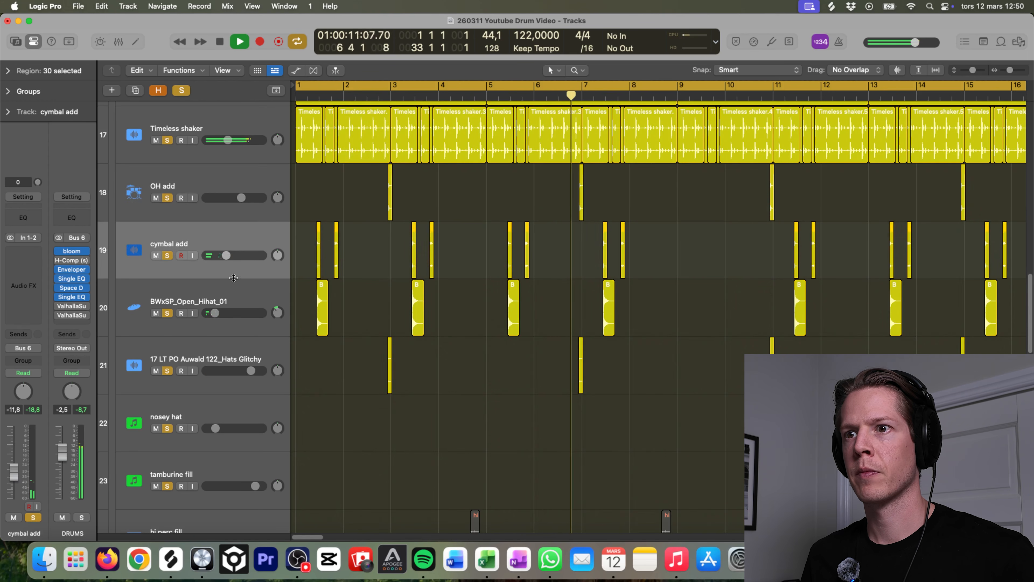
{"action": "left_click", "coordinate": [229, 290]}
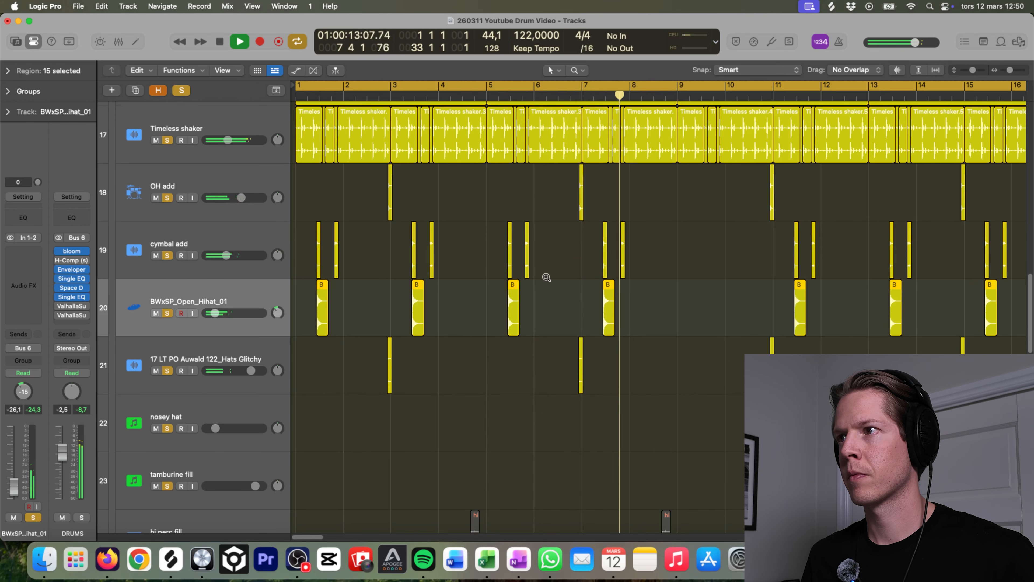
Stop playback and take the tracks from OH to Timeless shaker out of the solo.
{"action": "key", "text": "z"}
{"action": "key", "text": "space"}
{"action": "left_click_drag", "start_coordinate": [164, 222], "coordinate": [168, 269]}
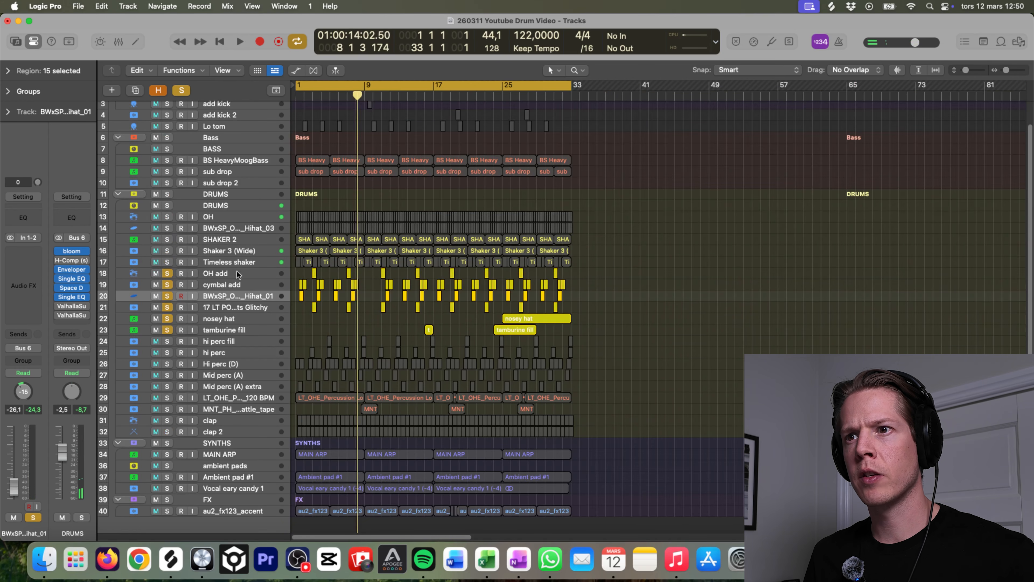
Select the OH add track and play the soloed extra hats and cymbals from the start.
{"action": "left_click", "coordinate": [241, 274]}
{"action": "left_click_drag", "start_coordinate": [354, 279], "coordinate": [410, 323]}
{"action": "key", "text": "z"}
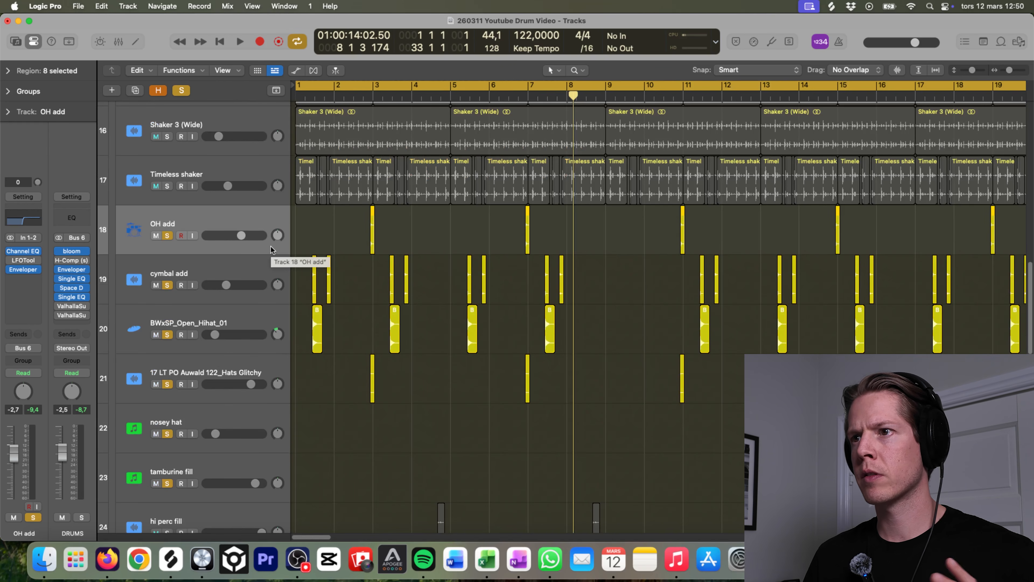
{"action": "key", "text": "space"}
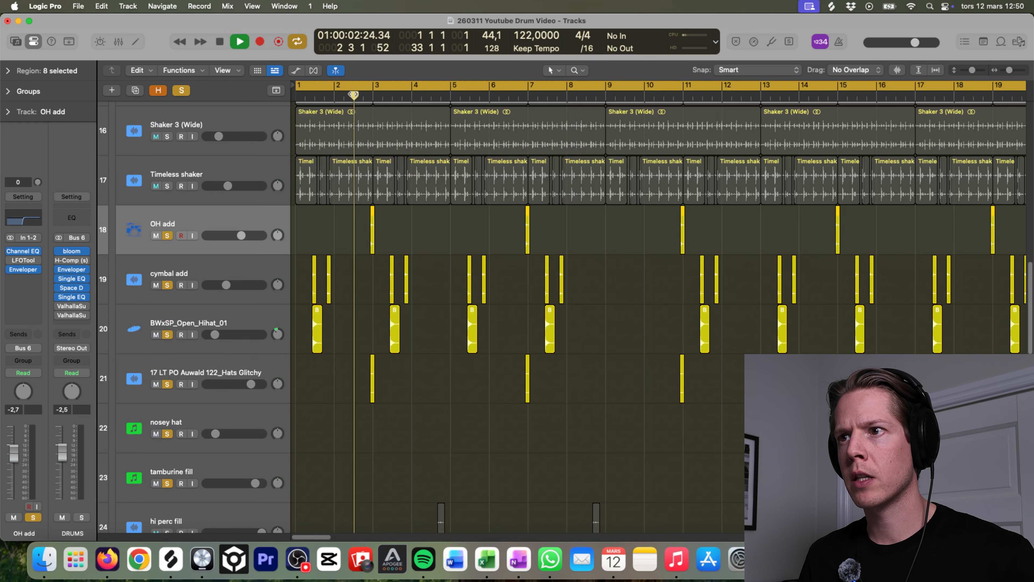
{"action": "key", "text": "Return"}
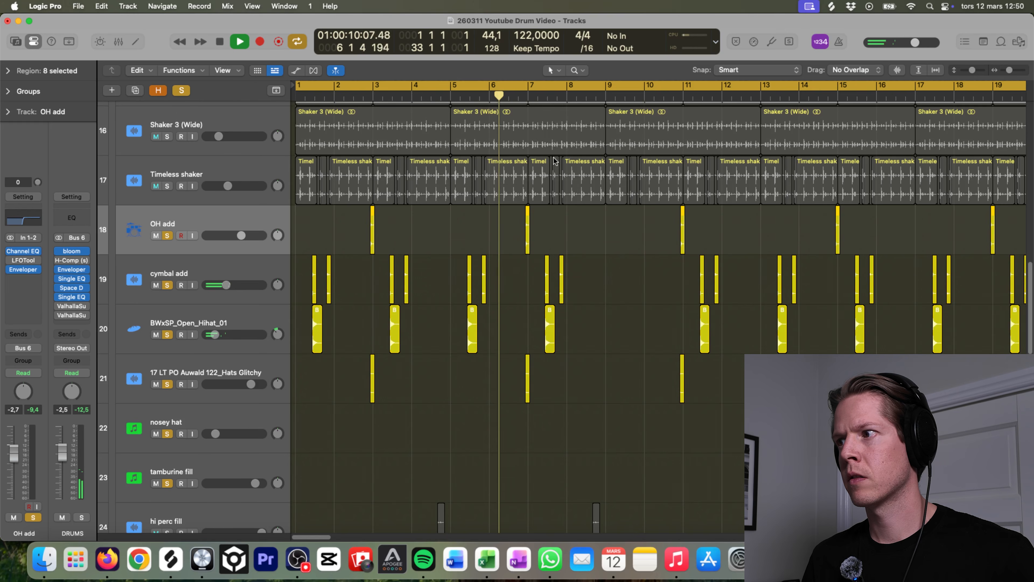
Jump playback to just before the tamburine fill region at bar 16 and select the tamburine fill track.
{"action": "left_click", "coordinate": [667, 256], "text": "ctrl+alt"}
{"action": "left_click_drag", "start_coordinate": [394, 342], "coordinate": [555, 288]}
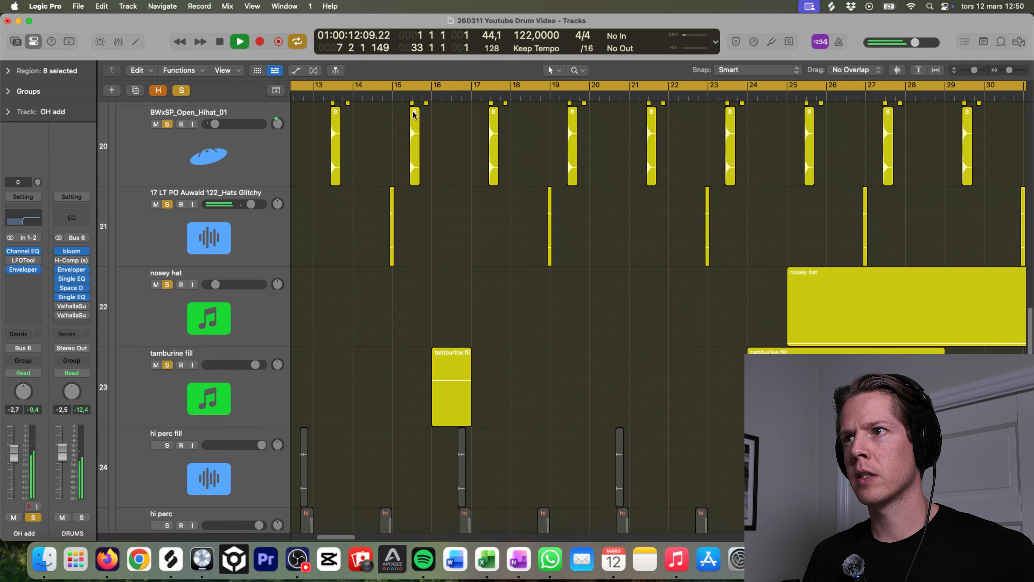
{"action": "left_click", "coordinate": [407, 96]}
{"action": "left_click", "coordinate": [351, 351]}
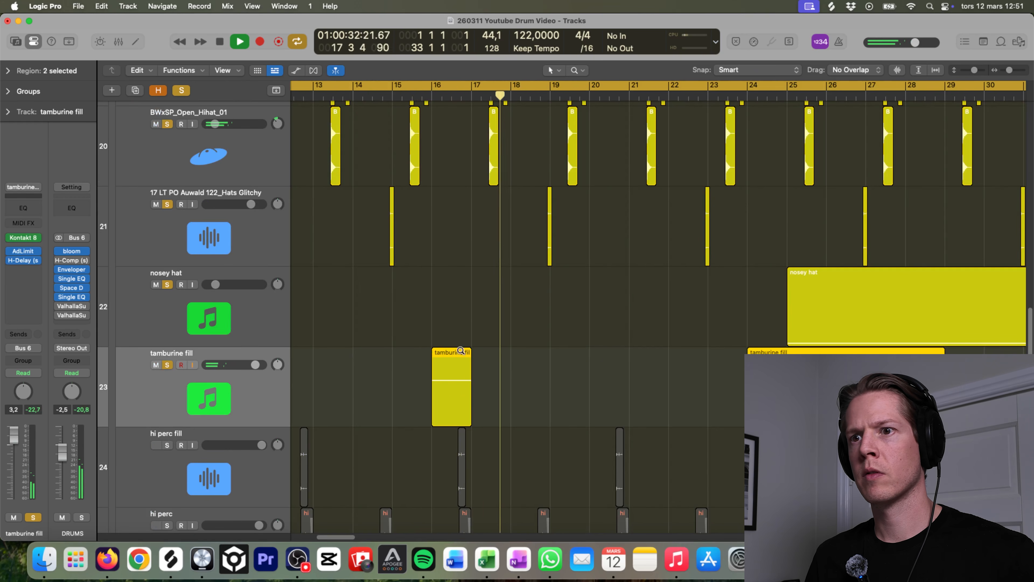
Set the cycle to bars 25 to 33 over the nosey hat region and select the nosey hat track.
{"action": "left_click", "coordinate": [656, 322], "text": "ctrl+alt"}
{"action": "left_click_drag", "start_coordinate": [463, 354], "coordinate": [659, 285]}
{"action": "left_click_drag", "start_coordinate": [432, 86], "coordinate": [676, 95]}
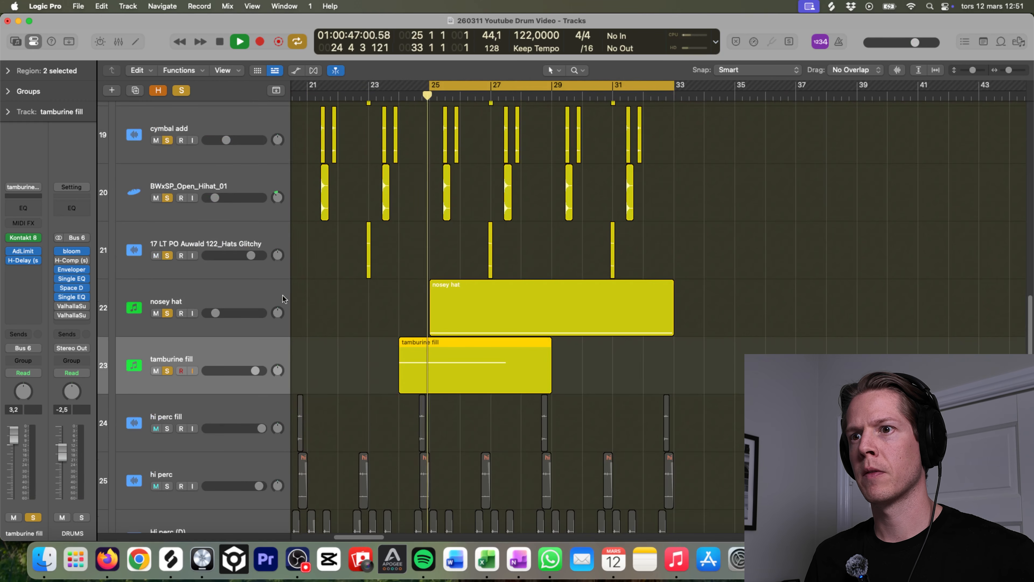
{"action": "left_click", "coordinate": [223, 314]}
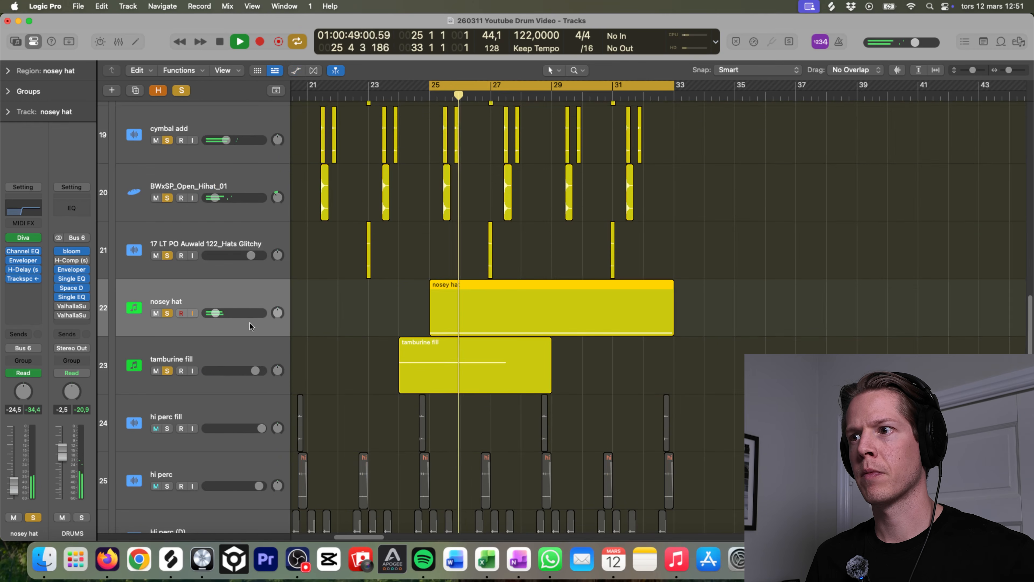
{"action": "key", "text": "a"}
{"action": "left_click", "coordinate": [228, 322]}
{"action": "left_click", "coordinate": [250, 316]}
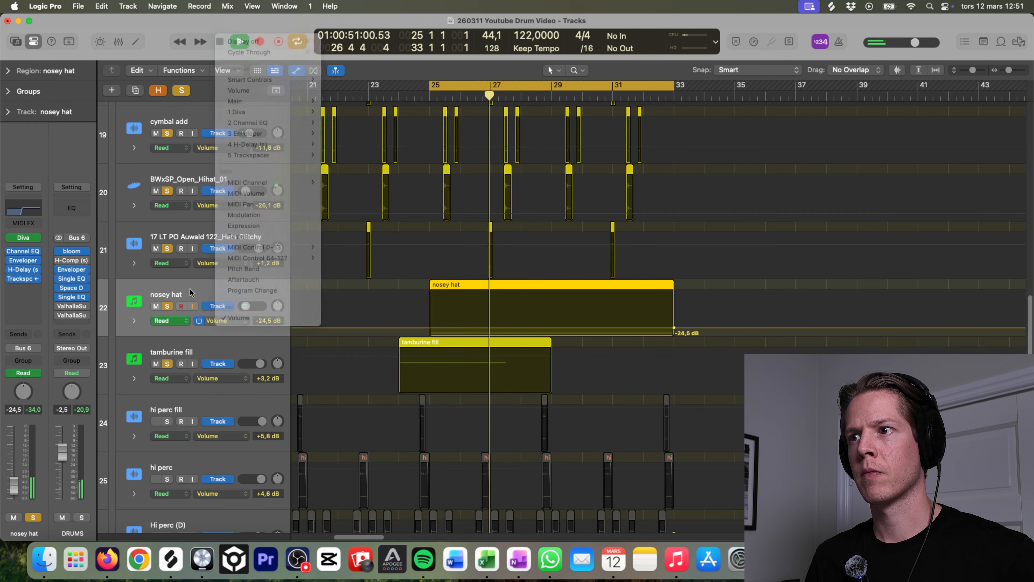
{"action": "key", "text": "a"}
Open the nosey hat region in the Piano Roll and display its Diva Decay region automation across a wider time range.
{"action": "double_click", "coordinate": [494, 309]}
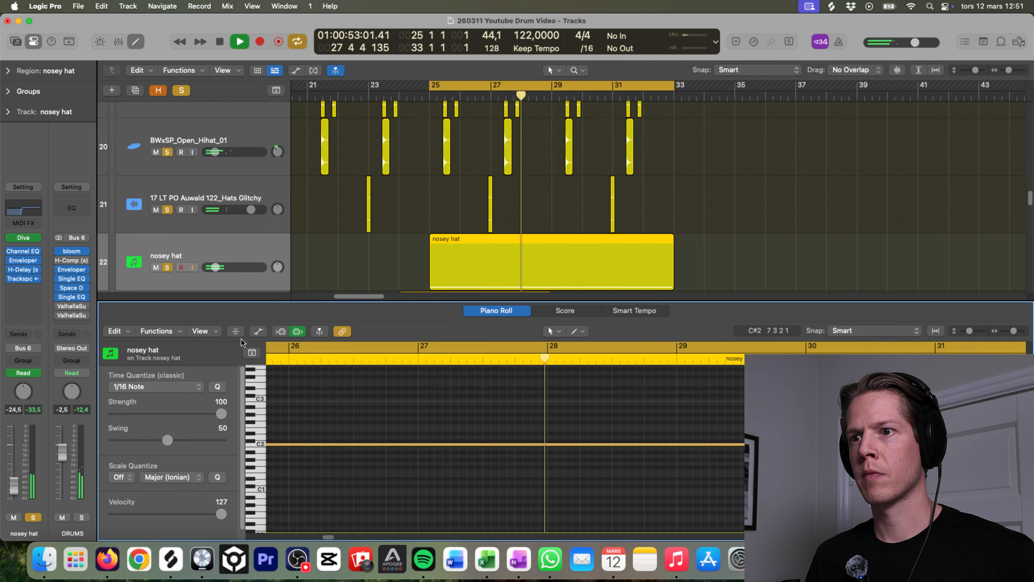
{"action": "key", "text": "a"}
{"action": "left_click", "coordinate": [218, 496]}
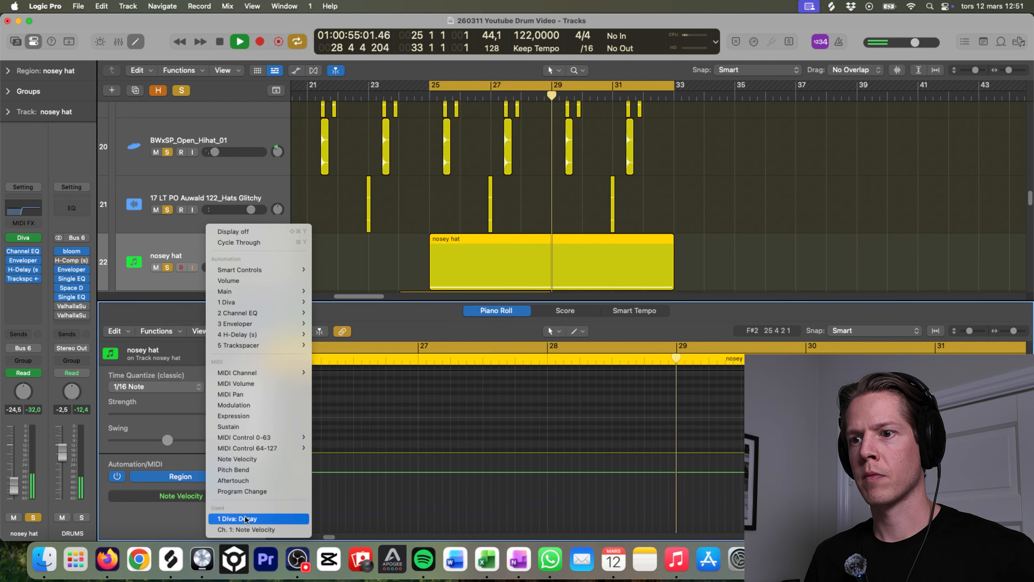
{"action": "left_click", "coordinate": [258, 528]}
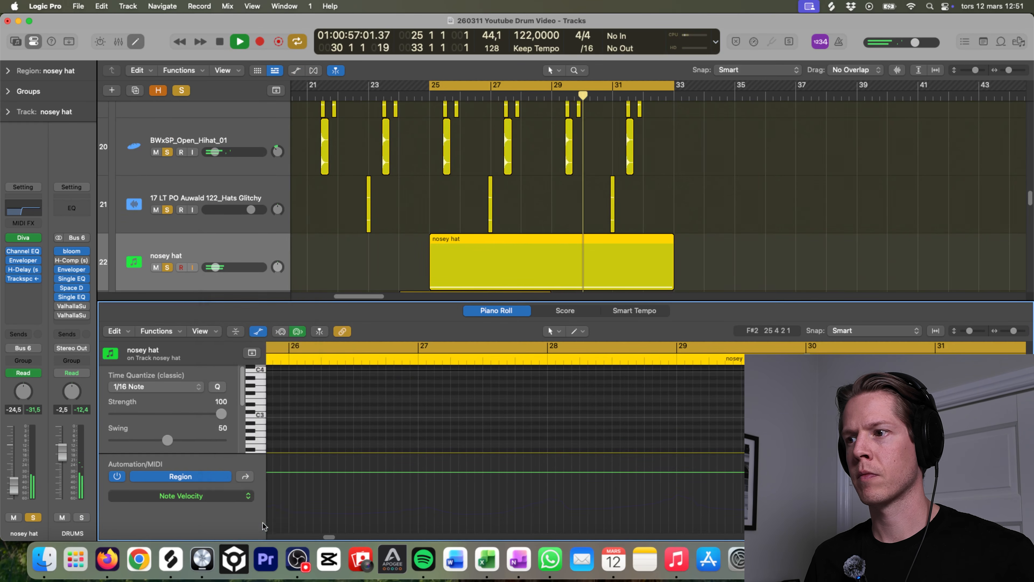
{"action": "left_click", "coordinate": [259, 496]}
{"action": "left_click", "coordinate": [259, 486]}
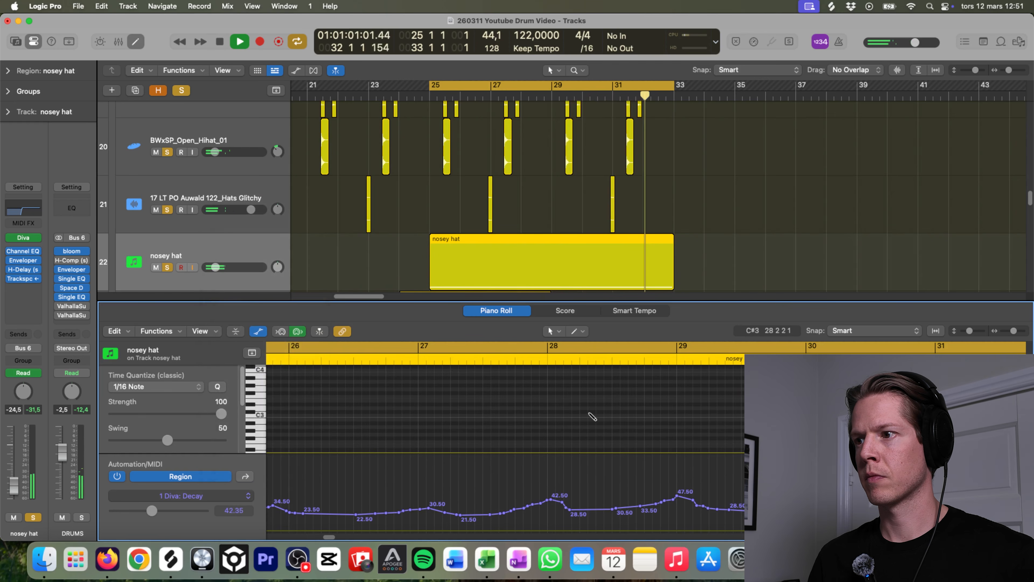
{"action": "key", "text": "super+Left"}
{"action": "key", "text": "super+Left"}
{"action": "key", "text": "super+Left"}
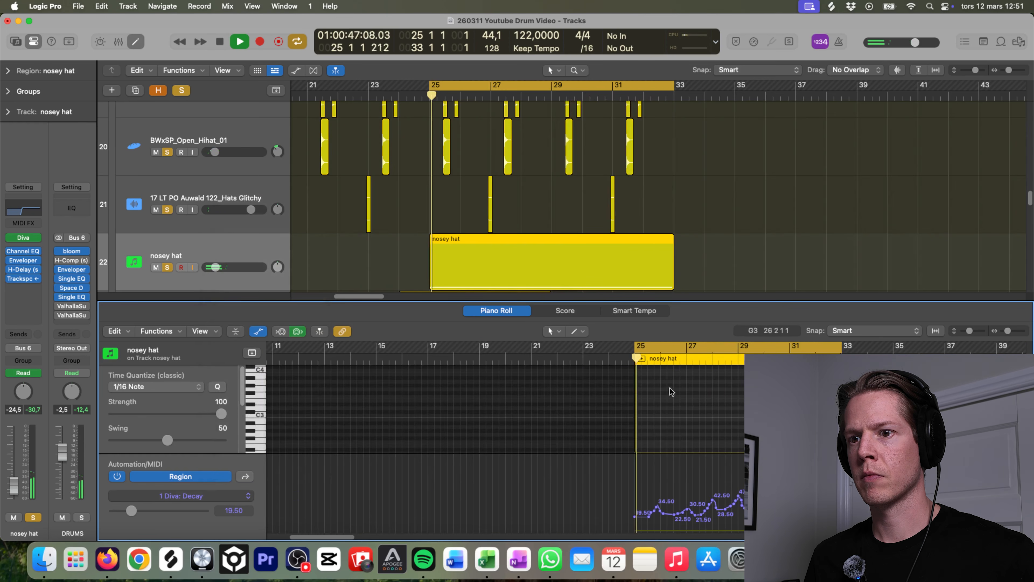
Inspect the Diva synth on the nosey hat track during playback and return to the full arrangement with playback stopped.
{"action": "left_click", "coordinate": [23, 238]}
{"action": "left_click_drag", "start_coordinate": [735, 163], "coordinate": [441, 108]}
{"action": "left_click", "coordinate": [11, 74]}
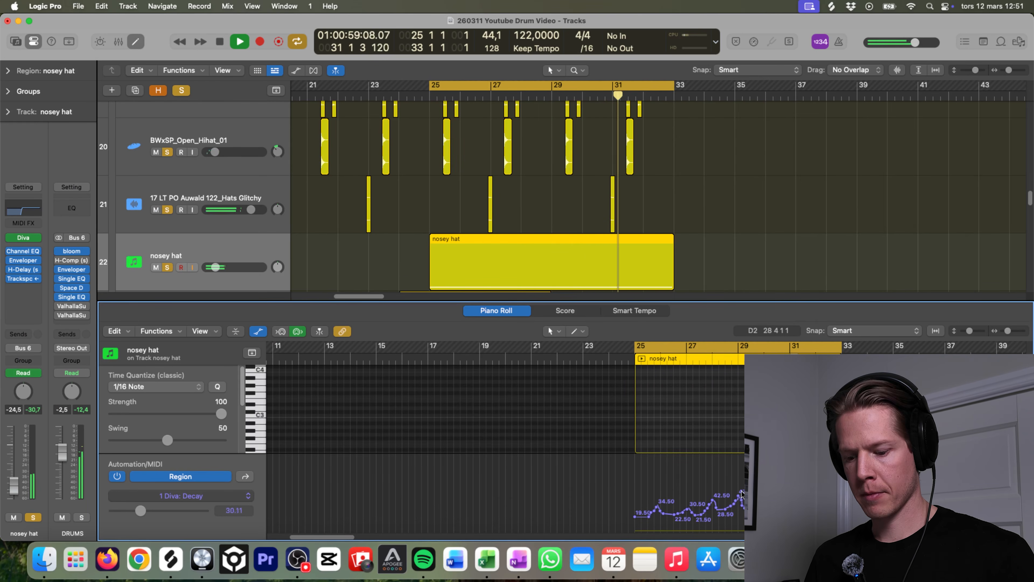
{"action": "key", "text": "e"}
{"action": "key", "text": "z"}
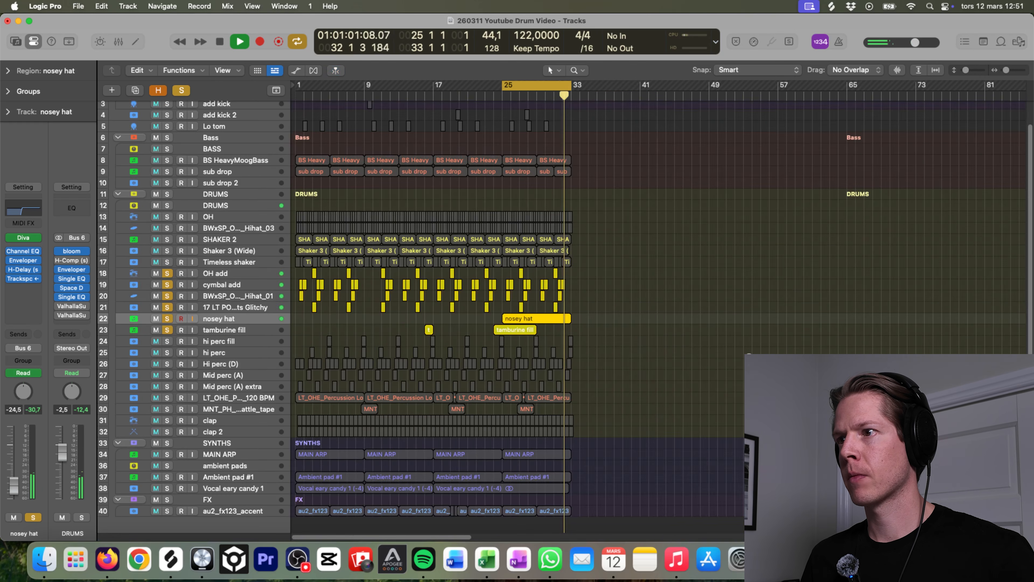
{"action": "key", "text": "space"}
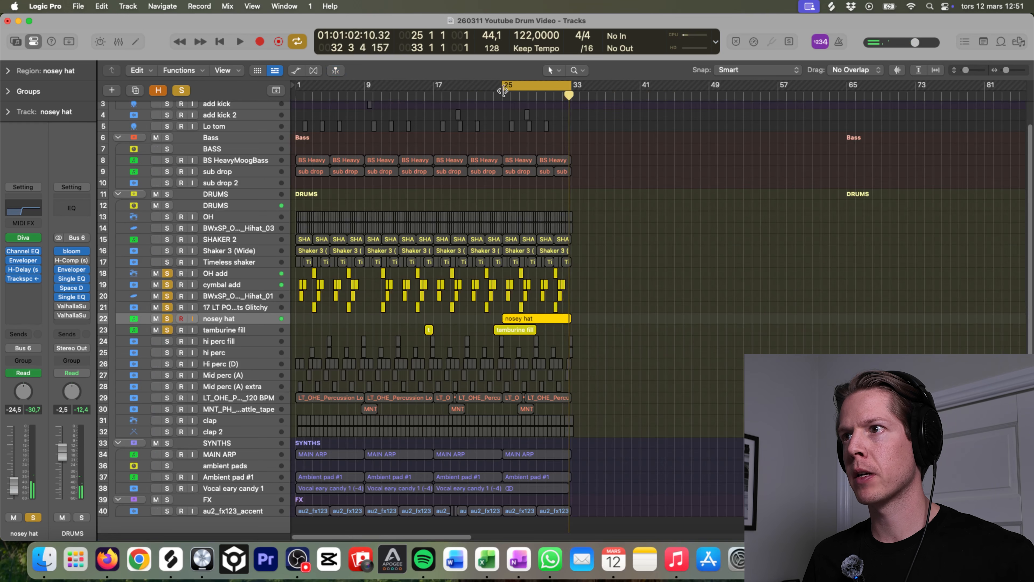
Extend the cycle to bars 1 to 33 and play with the OH through Timeless shaker tracks added to the solo.
{"action": "left_click_drag", "start_coordinate": [502, 90], "coordinate": [298, 87]}
{"action": "left_click_drag", "start_coordinate": [167, 262], "coordinate": [168, 217]}
{"action": "key", "text": "space"}
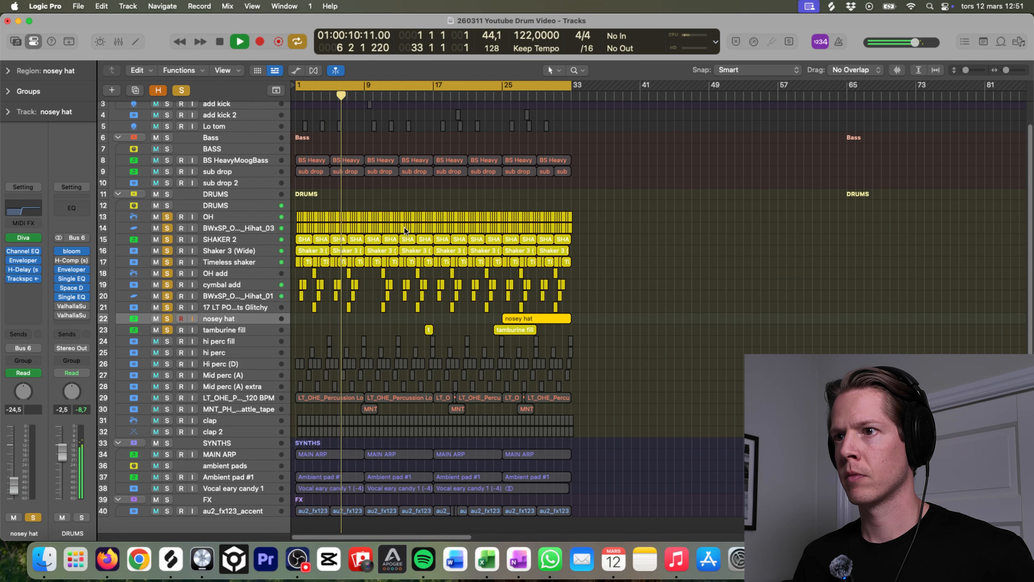
Add all percussion tracks from hi perc fill to the MNT rattle tape, plus clap and clap 2, to the solo during playback.
{"action": "mouse_move", "coordinate": [175, 343]}
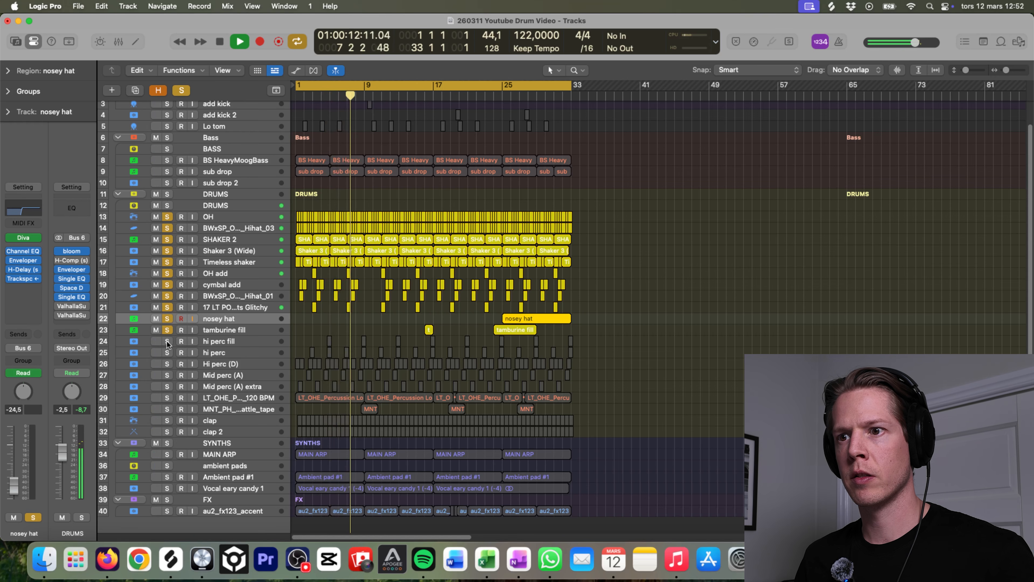
{"action": "left_click_drag", "start_coordinate": [167, 341], "coordinate": [165, 407]}
{"action": "left_click", "coordinate": [166, 409]}
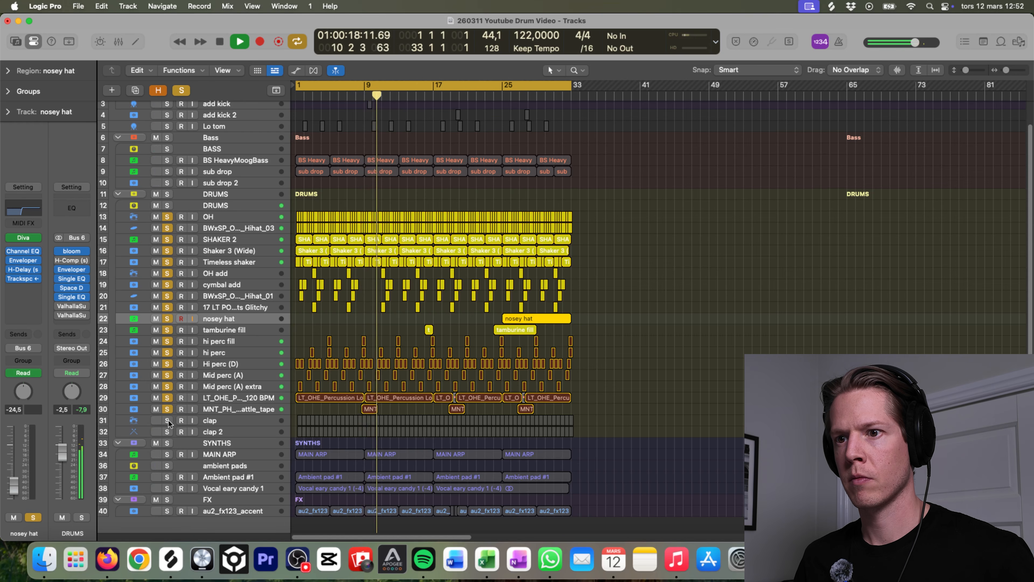
{"action": "left_click_drag", "start_coordinate": [167, 419], "coordinate": [167, 432]}
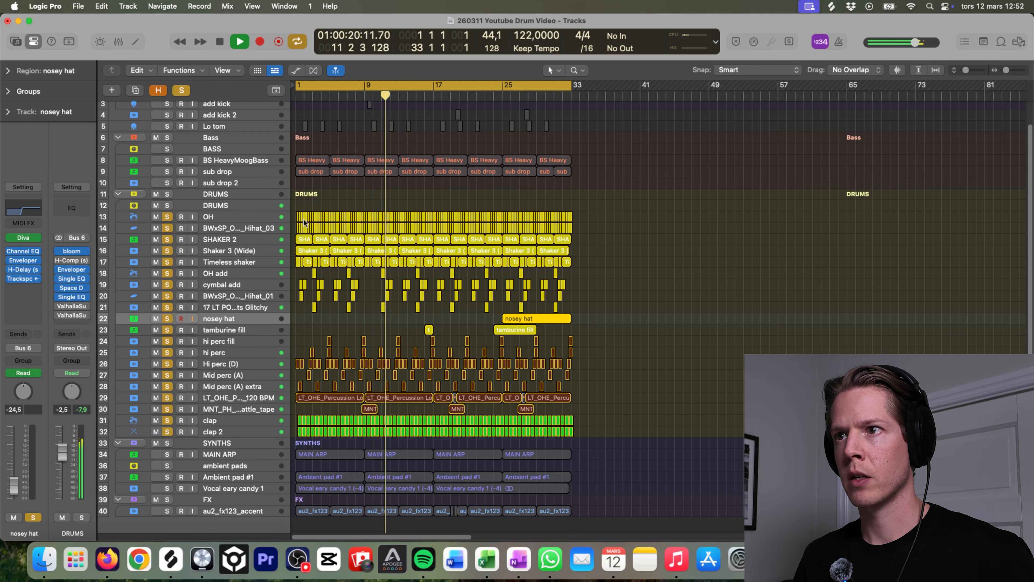
Add the Lo tom, both added kick tracks and Prog Kick #1 to the solo while playback continues.
{"action": "scroll", "coordinate": [211, 160], "scroll_direction": "up", "scroll_amount": 2}
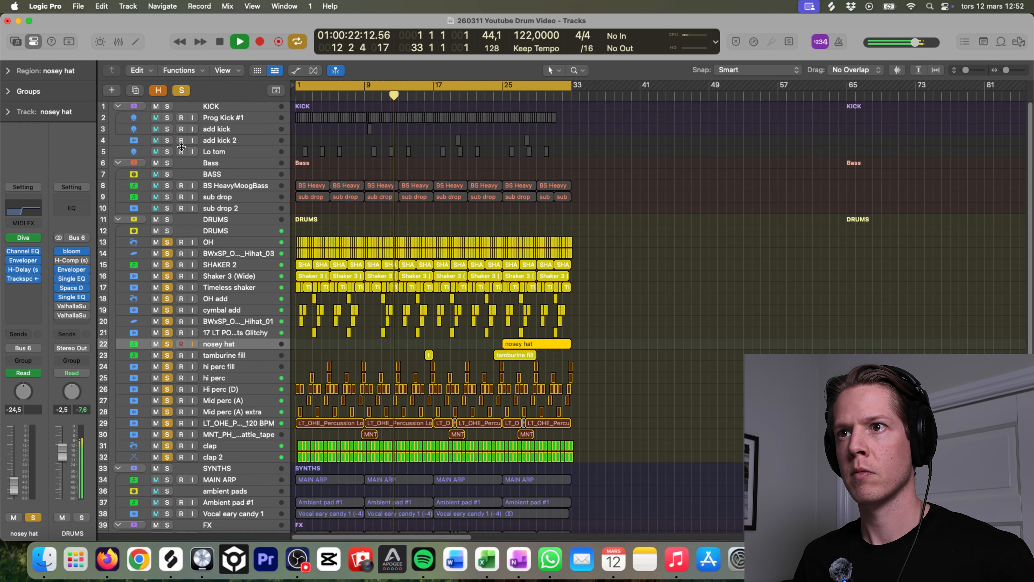
{"action": "left_click", "coordinate": [168, 152]}
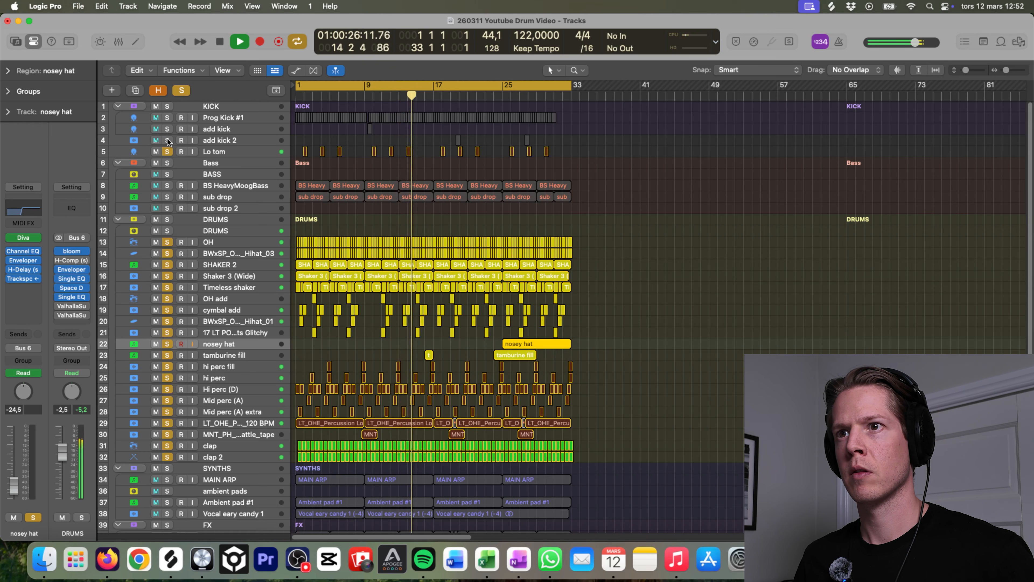
{"action": "left_click_drag", "start_coordinate": [167, 141], "coordinate": [167, 118]}
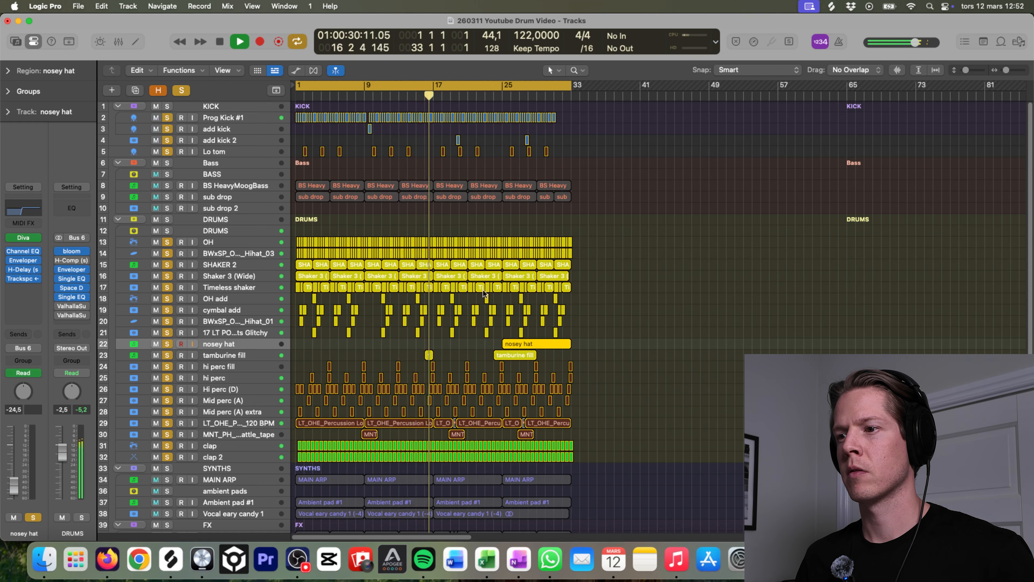
{"action": "scroll", "coordinate": [432, 249], "scroll_direction": "down", "scroll_amount": 3}
{"action": "scroll", "coordinate": [506, 299], "scroll_direction": "up", "scroll_amount": 3}
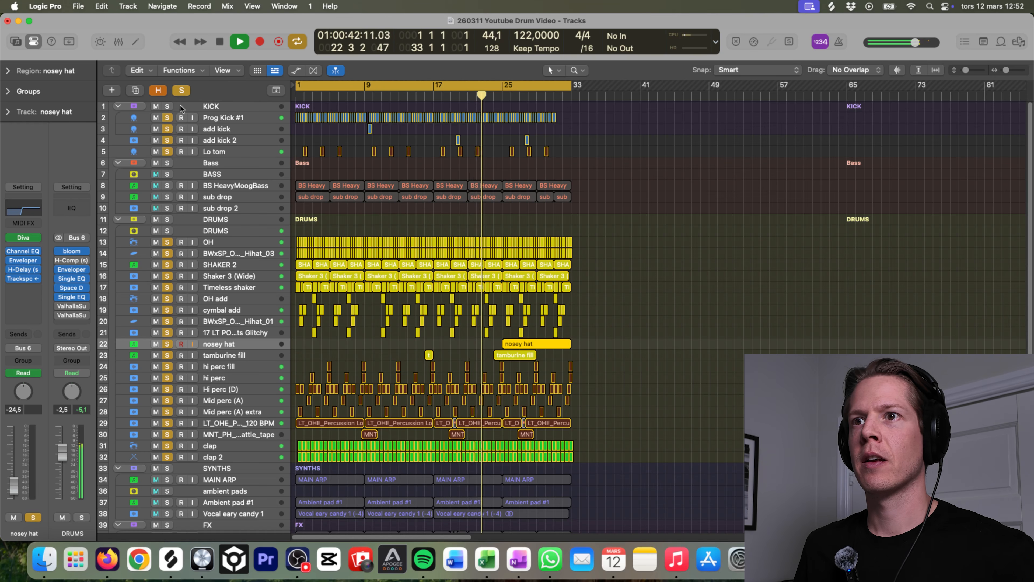
Clear all solos, play the full mix from the start, deselect the nosey hat region and stop playback.
{"action": "left_click", "coordinate": [184, 88]}
{"action": "key", "text": "Return"}
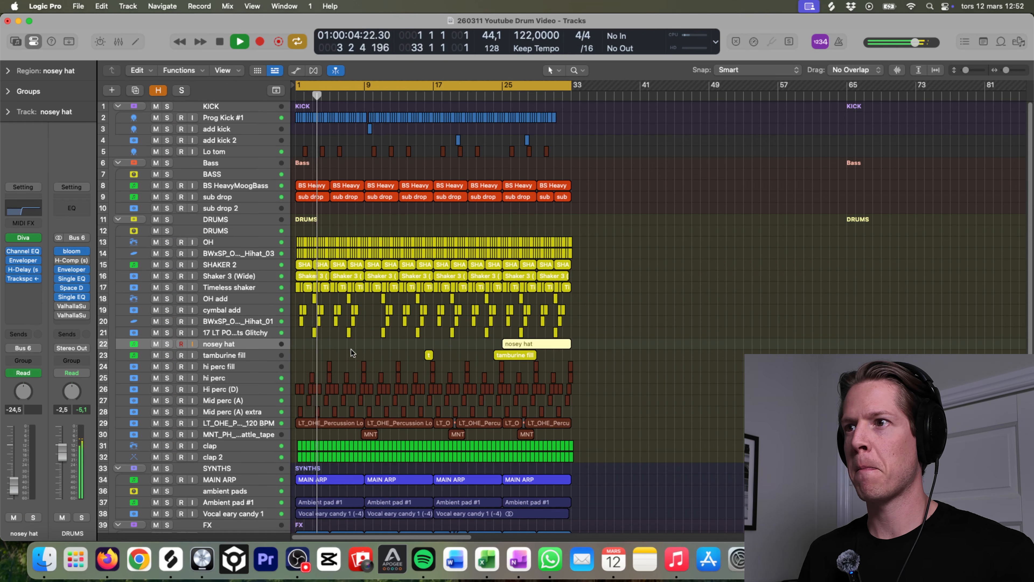
{"action": "left_click", "coordinate": [377, 347]}
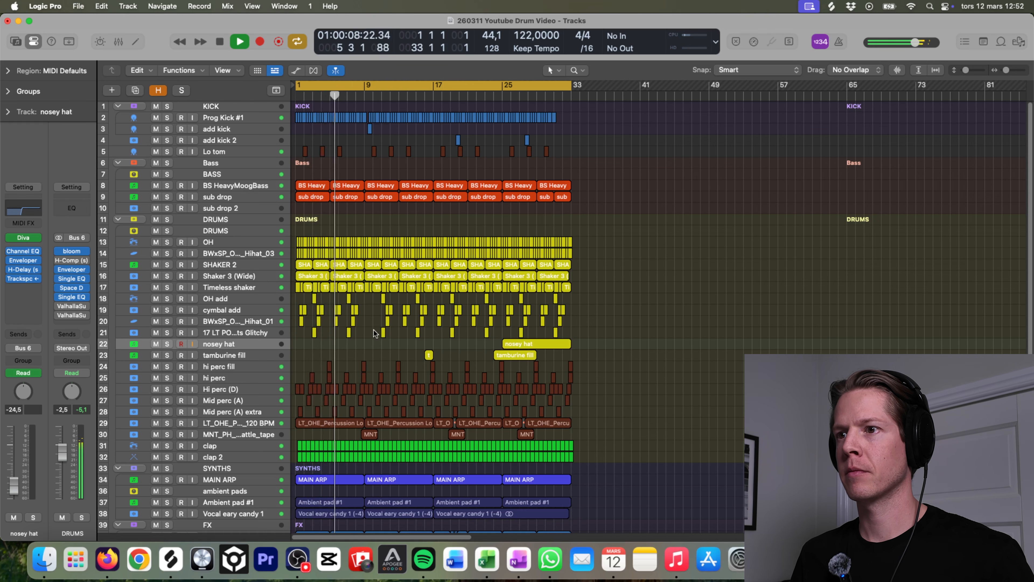
{"action": "key", "text": "space"}
Play from the start with the added kicks, Lo tom, extra hats, fills and percussion muted, and unmute them after stopping.
{"action": "left_click_drag", "start_coordinate": [155, 296], "coordinate": [156, 433]}
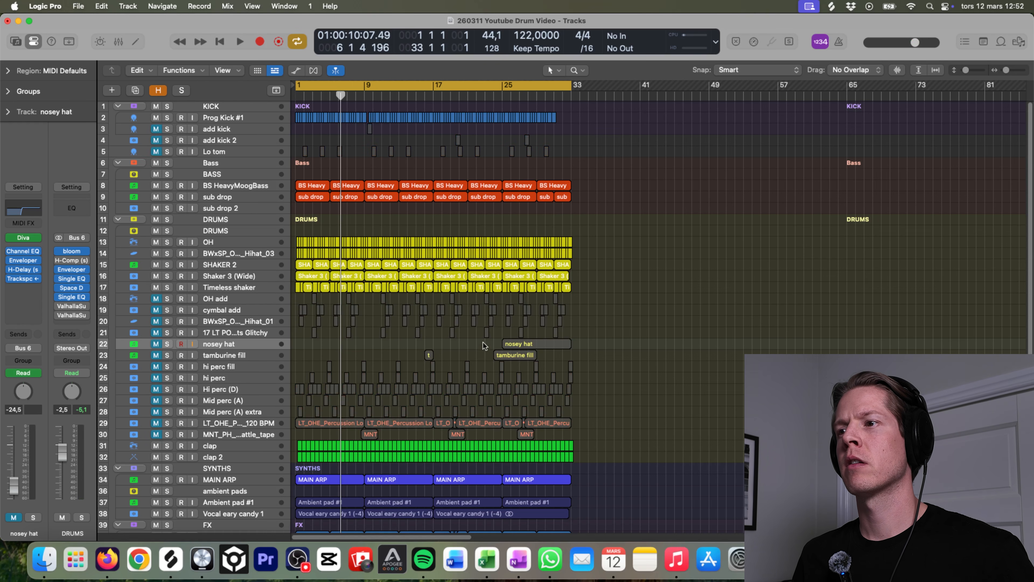
{"action": "key", "text": "Return"}
{"action": "key", "text": "space"}
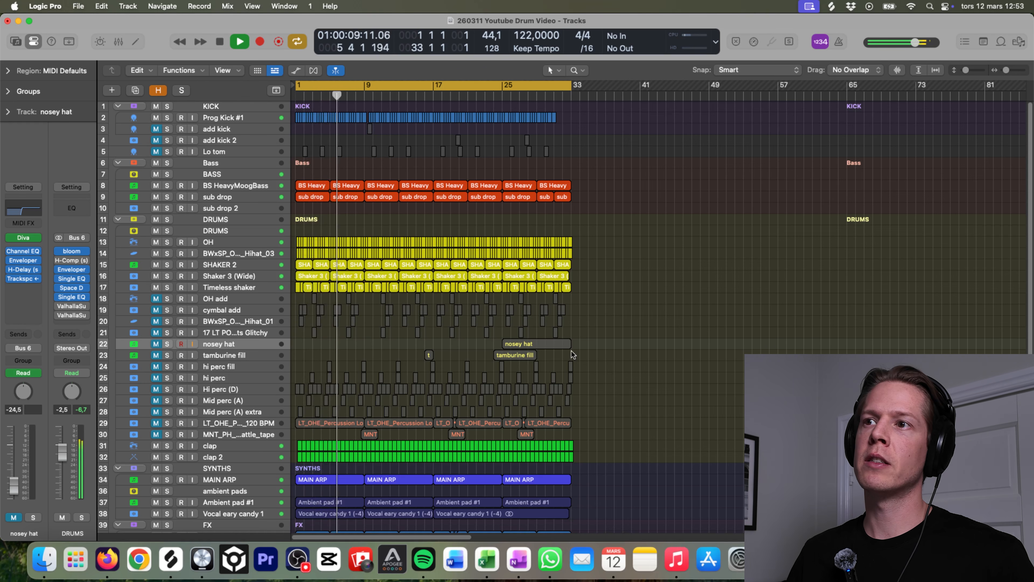
{"action": "key", "text": "space"}
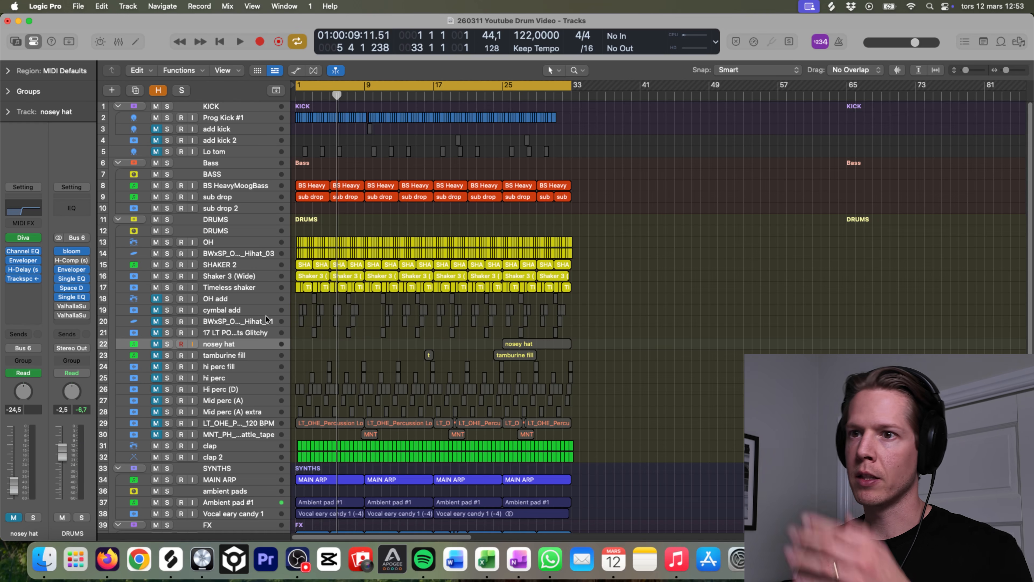
{"action": "left_click", "coordinate": [156, 299]}
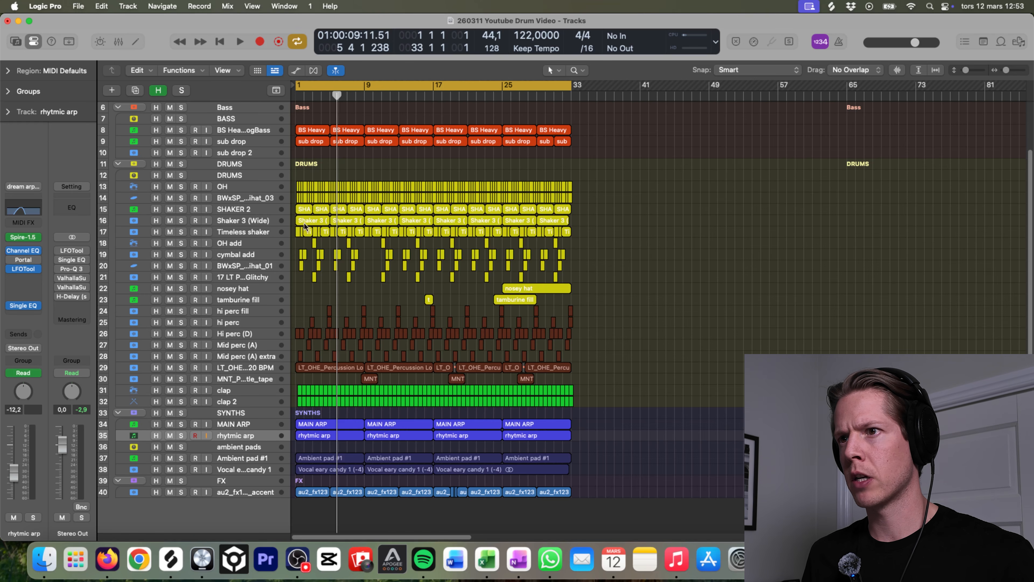
Select and solo the rhytmic arp track and play it from the start.
{"action": "left_click", "coordinate": [245, 434]}
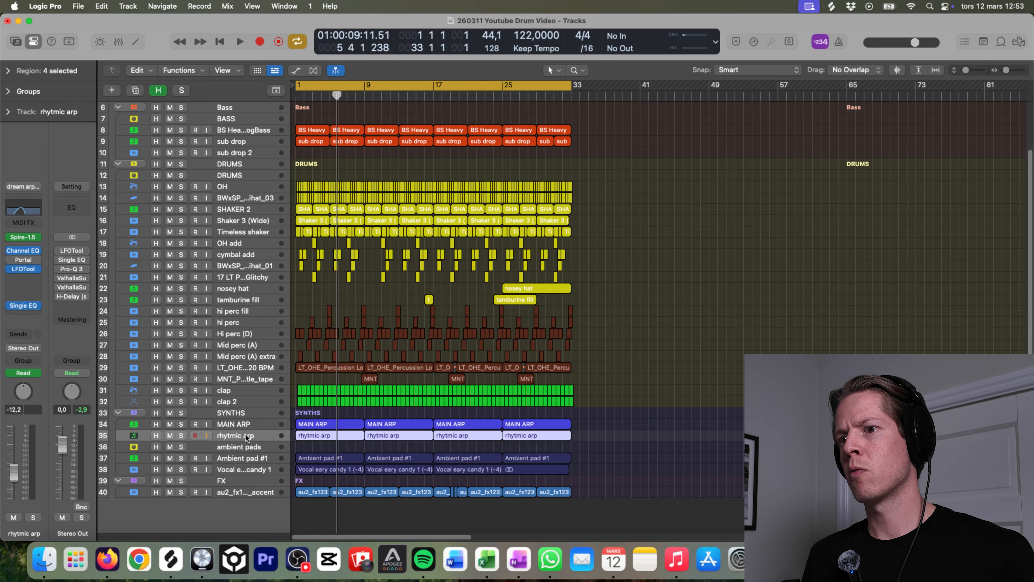
{"action": "left_click", "coordinate": [180, 434]}
{"action": "key", "text": "space"}
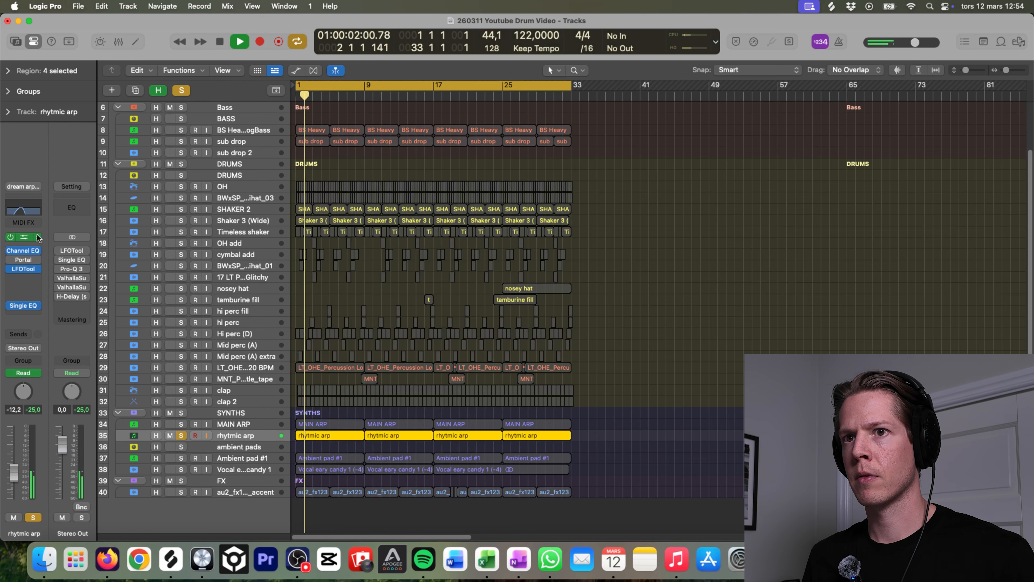
Inspect the rhytmic arp's Spire synth window during playback, close it, and stop after listening to the solo.
{"action": "key", "text": "v"}
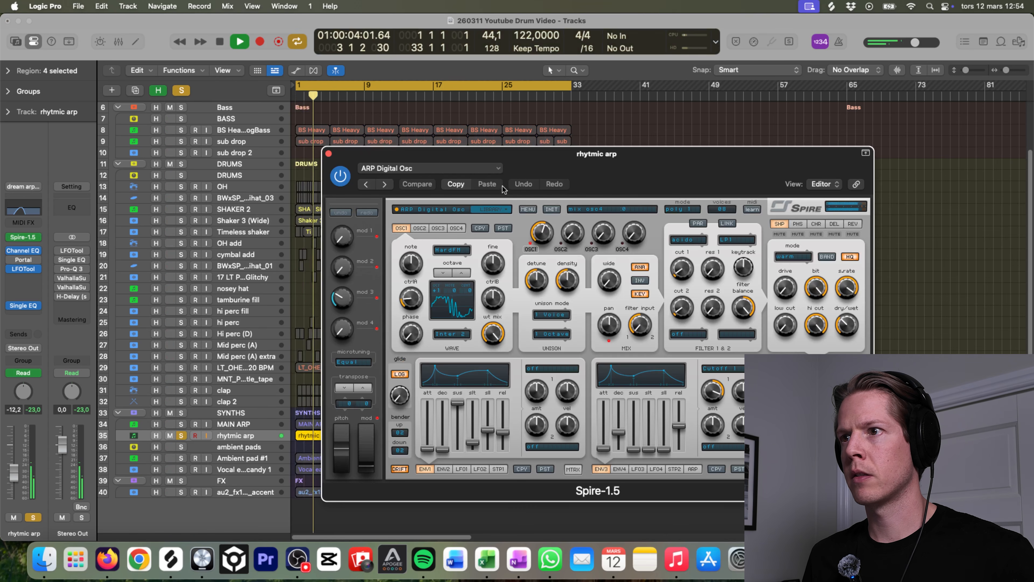
{"action": "left_click_drag", "start_coordinate": [381, 153], "coordinate": [476, 138]}
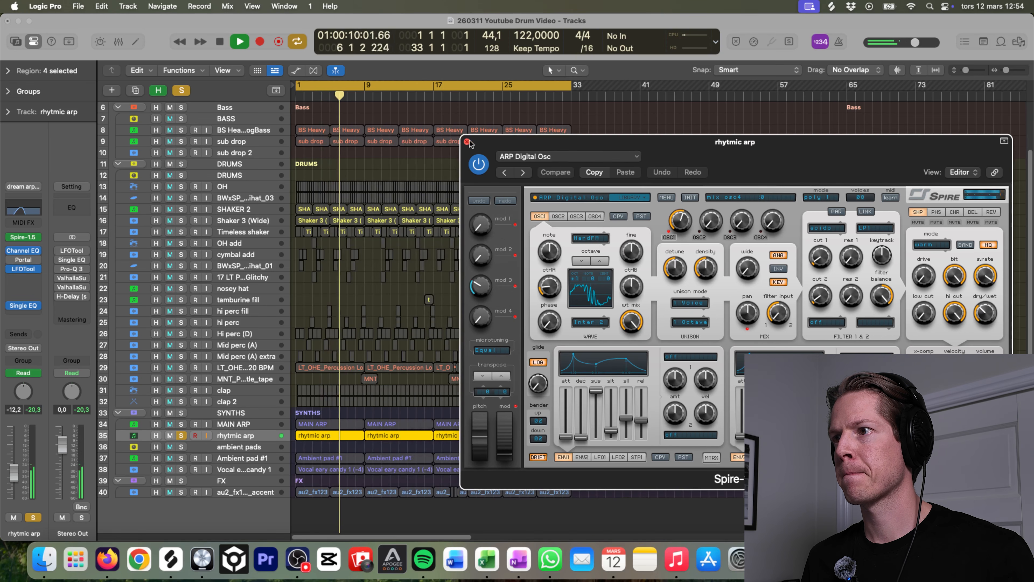
{"action": "left_click", "coordinate": [467, 143]}
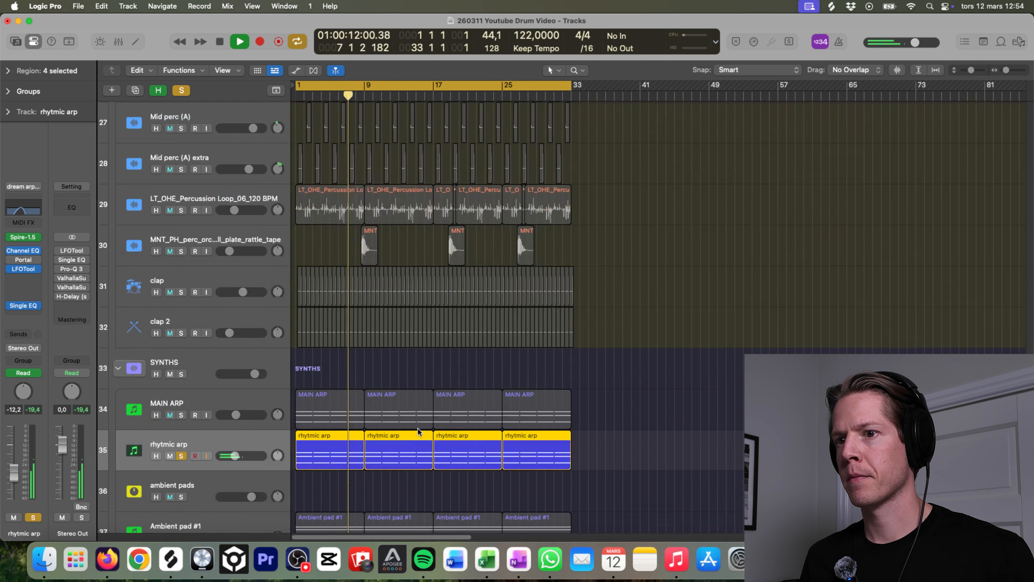
{"action": "mouse_move", "coordinate": [180, 250]}
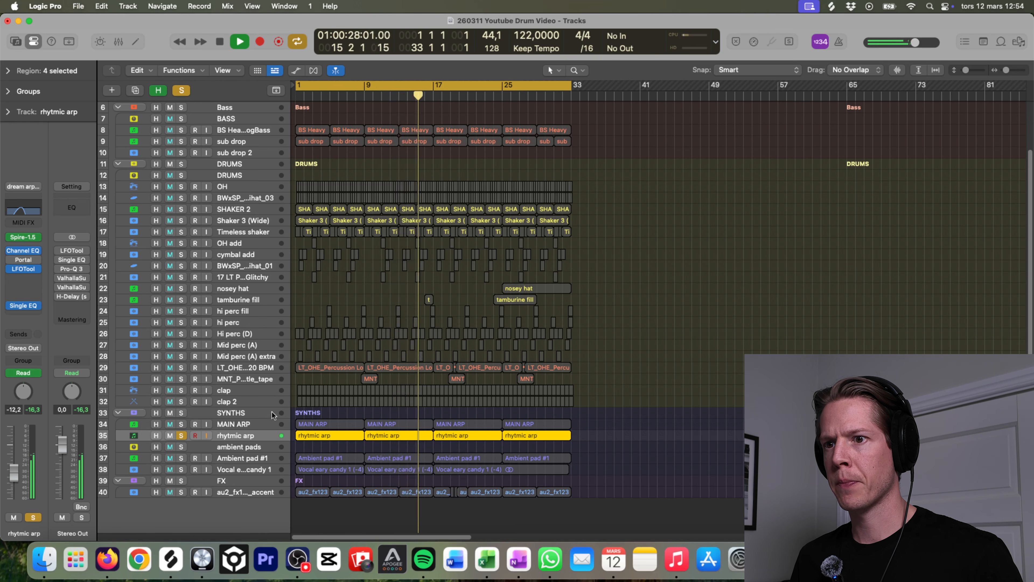
{"action": "key", "text": "space"}
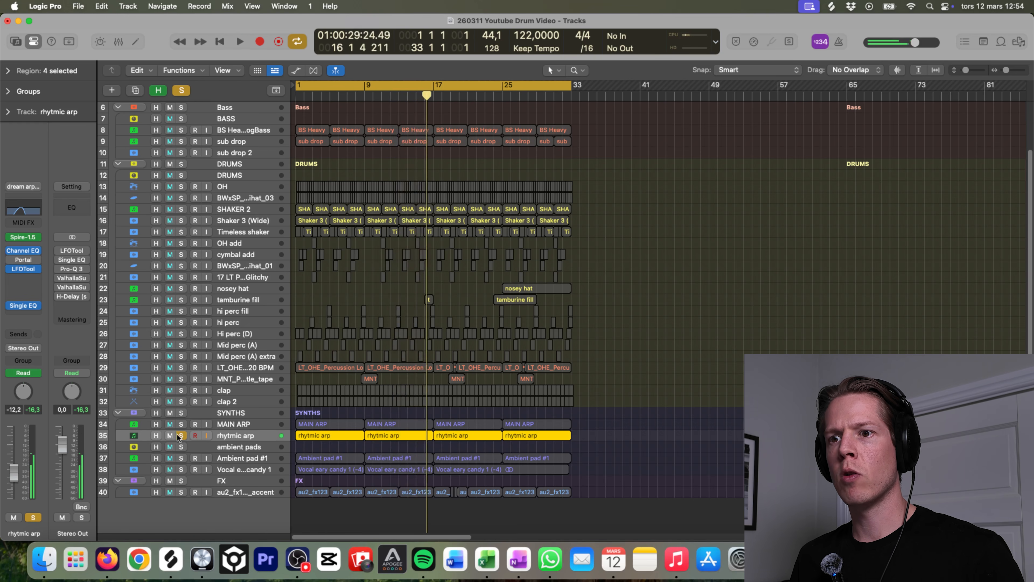
Switch the solo from rhytmic arp to MAIN ARP, play it briefly from the start, and select the MAIN ARP track.
{"action": "left_click", "coordinate": [181, 435]}
{"action": "left_click", "coordinate": [181, 423]}
{"action": "key", "text": "Return"}
{"action": "key", "text": "space"}
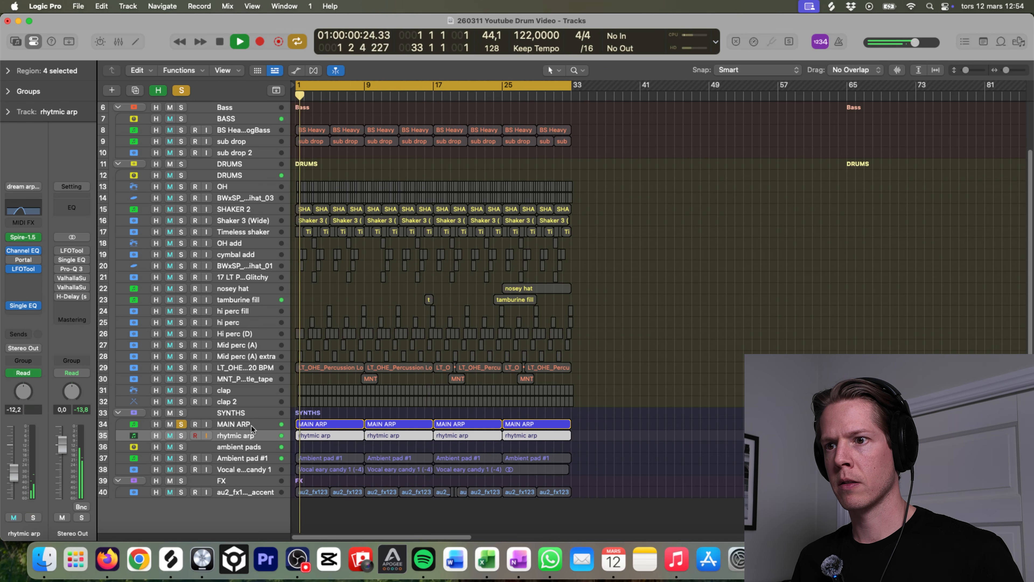
{"action": "key", "text": "space"}
{"action": "left_click", "coordinate": [182, 423]}
{"action": "left_click", "coordinate": [182, 423]}
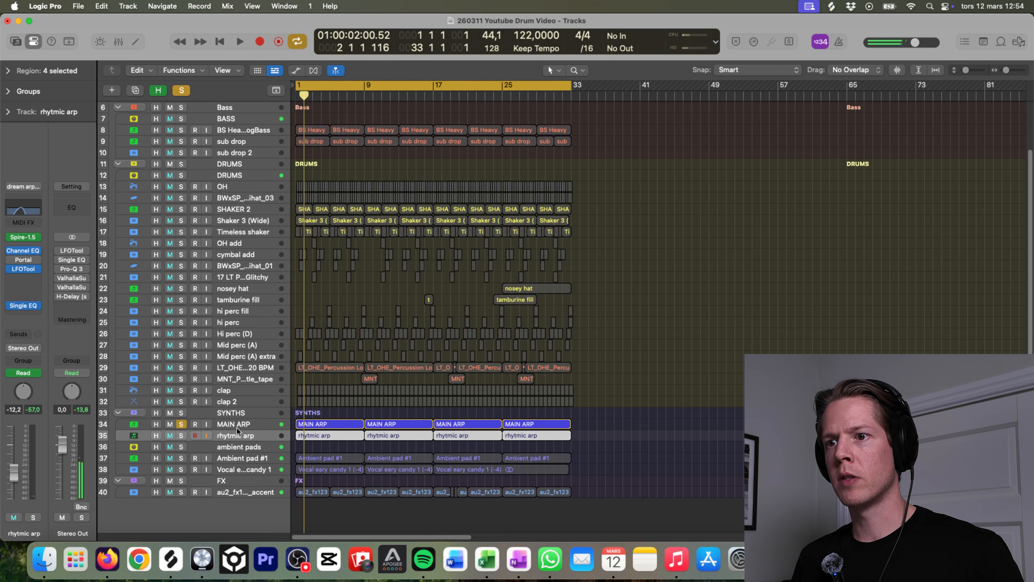
{"action": "left_click", "coordinate": [243, 426]}
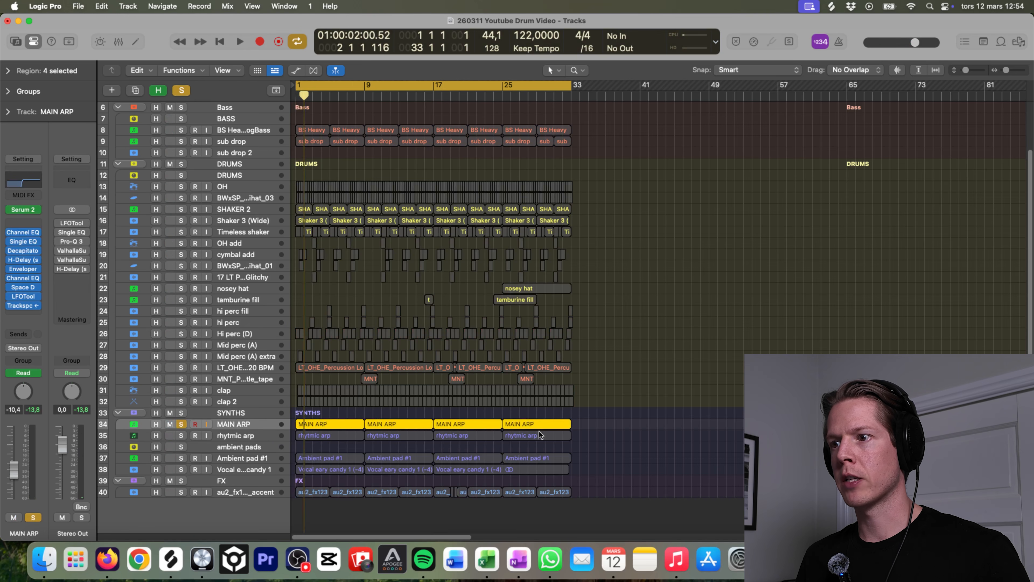
Play only the rhytmic arp from bar 25 and display the track automation in taller lanes.
{"action": "left_click", "coordinate": [180, 434], "text": "alt"}
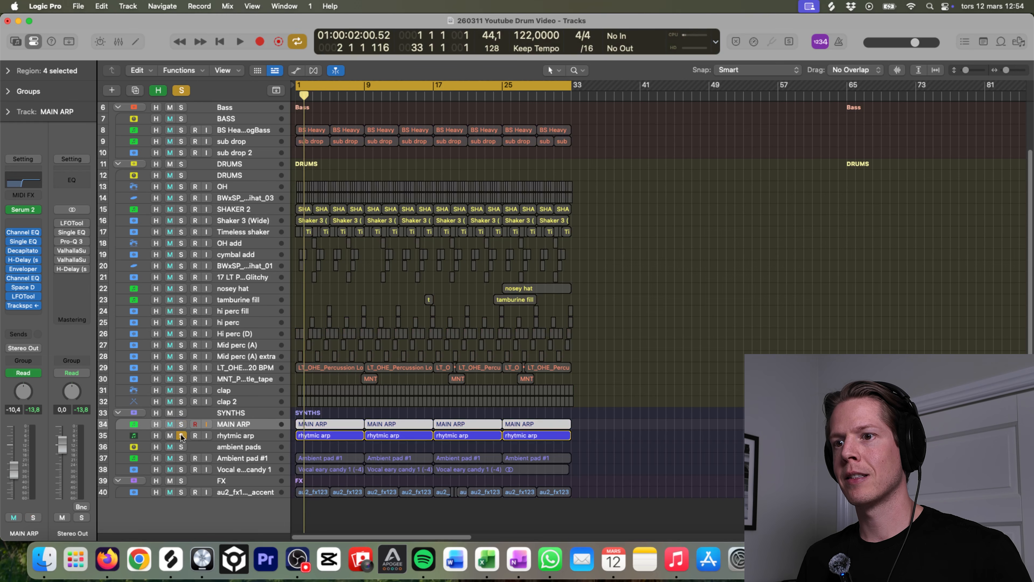
{"action": "key", "text": "space"}
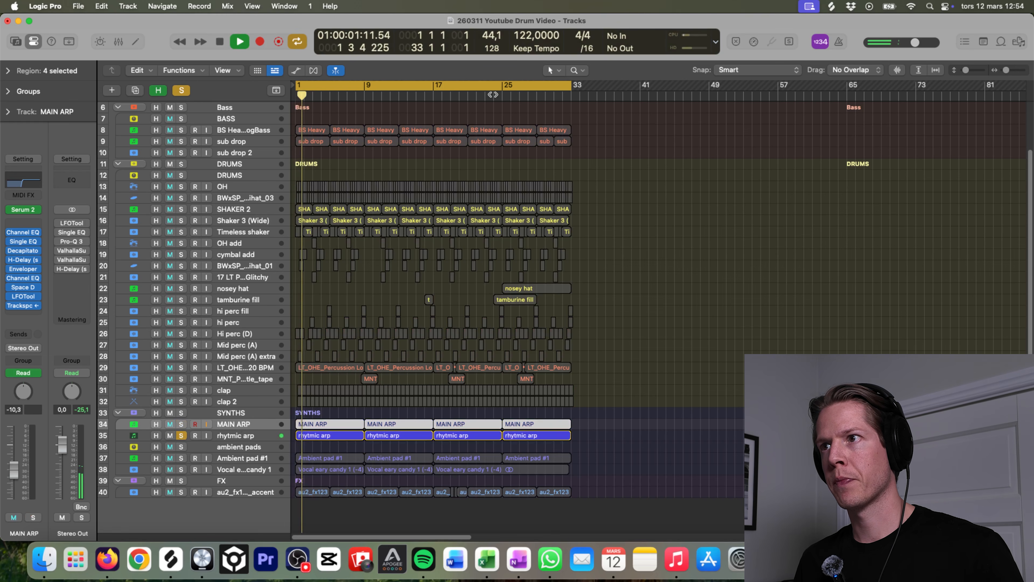
{"action": "left_click", "coordinate": [504, 95]}
{"action": "key", "text": "a"}
{"action": "key", "text": "super+Down"}
{"action": "key", "text": "super+Down"}
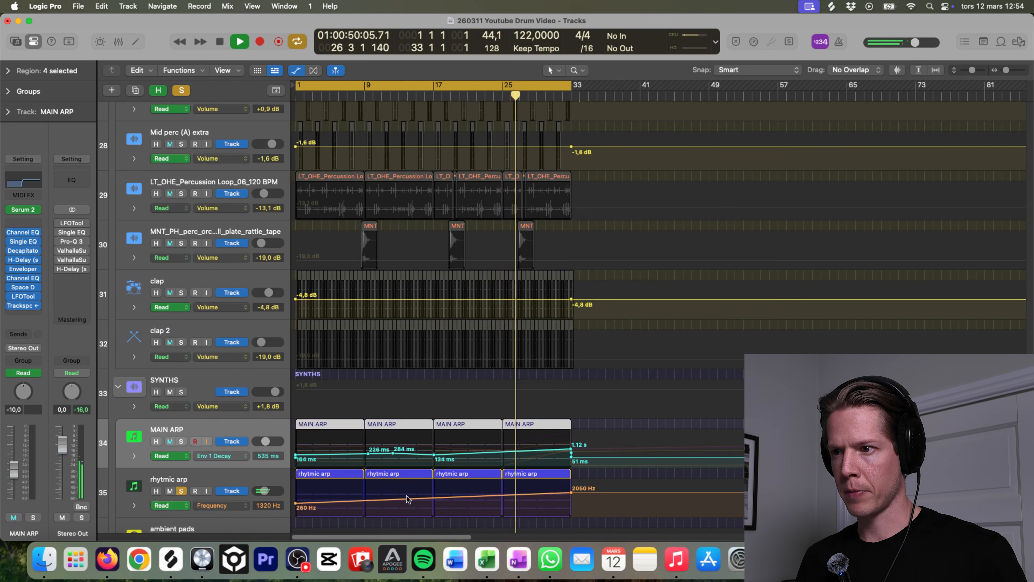
Stop playback, unsolo the rhytmic arp and return to the compact track view without automation.
{"action": "key", "text": "space"}
{"action": "left_click", "coordinate": [181, 491]}
{"action": "key", "text": "a"}
{"action": "key", "text": "super+Up"}
{"action": "key", "text": "super+Up"}
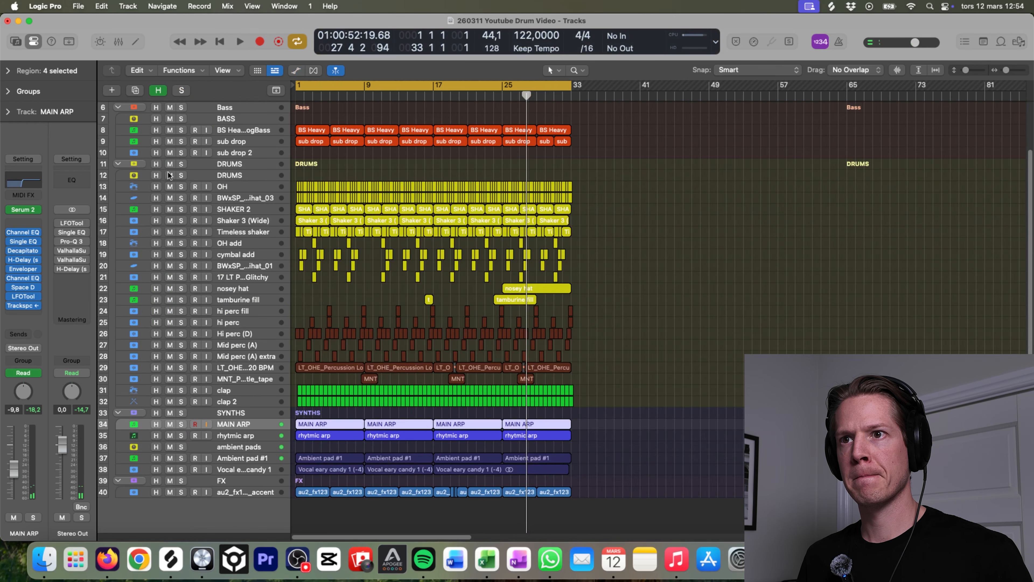
Solo the DRUMS bus and the KICK group's tracks down to Lo tom, and play them from the start.
{"action": "left_click", "coordinate": [181, 175]}
{"action": "scroll", "coordinate": [218, 212], "scroll_direction": "up", "scroll_amount": 5}
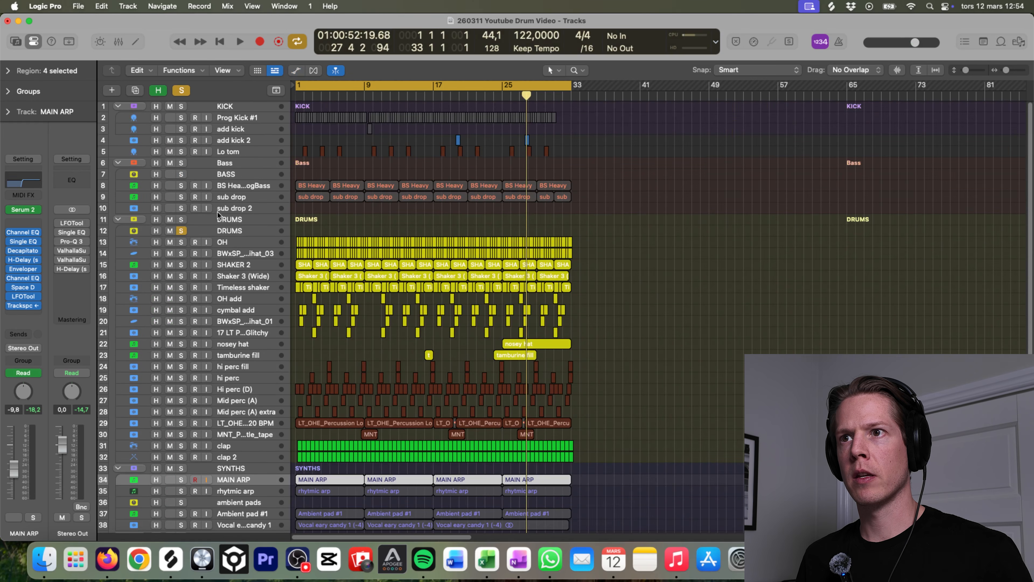
{"action": "left_click_drag", "start_coordinate": [180, 106], "coordinate": [180, 148]}
{"action": "key", "text": "Return"}
{"action": "key", "text": "space"}
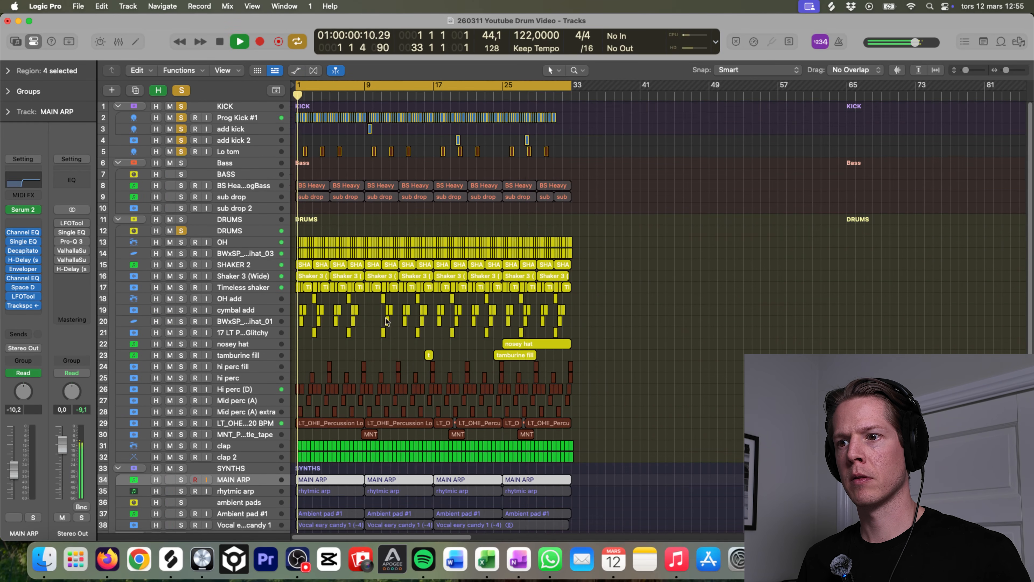
{"action": "scroll", "coordinate": [380, 313], "scroll_direction": "down", "scroll_amount": 5}
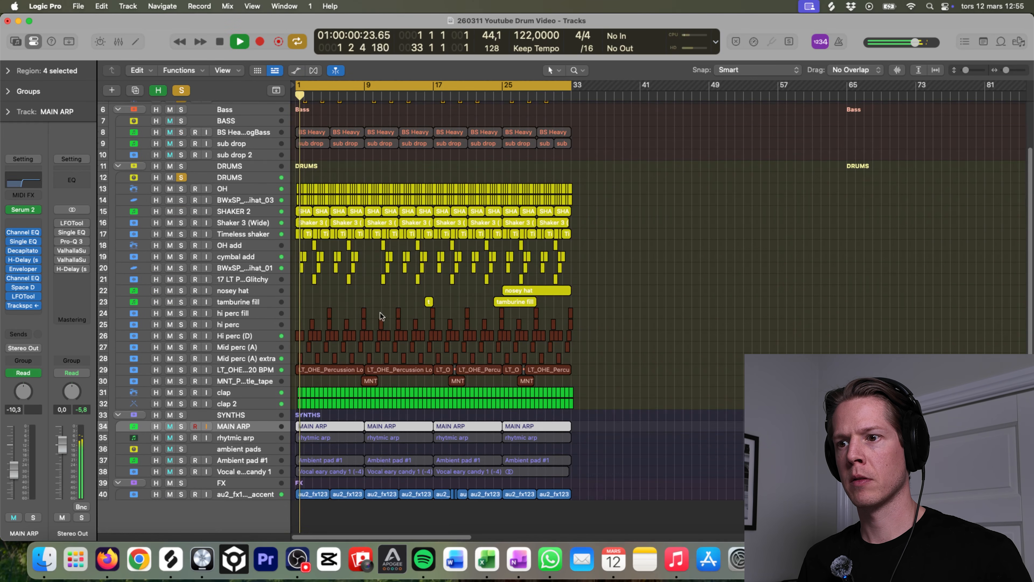
Add the rhytmic arp and MAIN ARP to the solo during playback, and clear all solos to hear the full mix.
{"action": "left_click", "coordinate": [182, 438]}
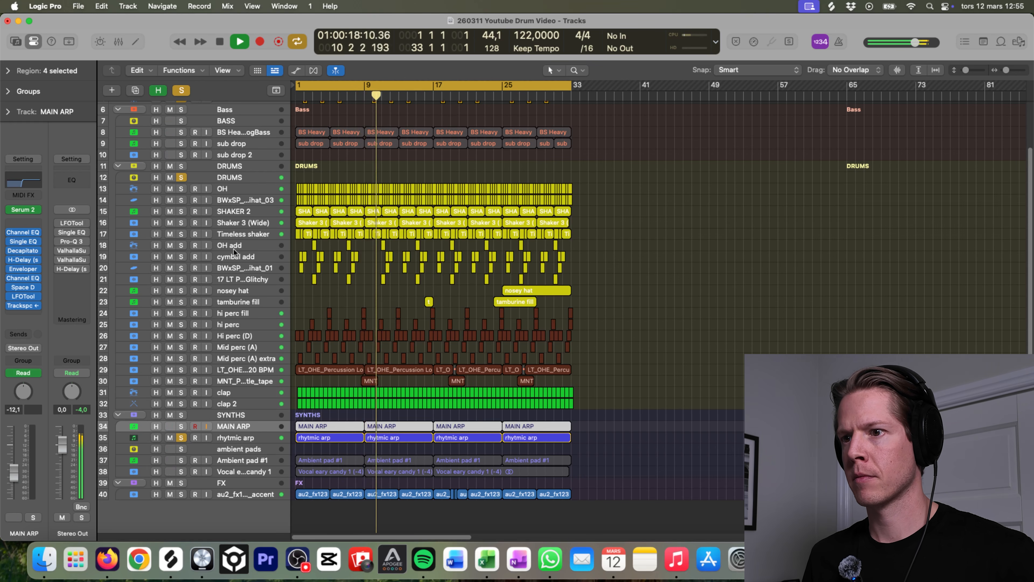
{"action": "left_click", "coordinate": [182, 427]}
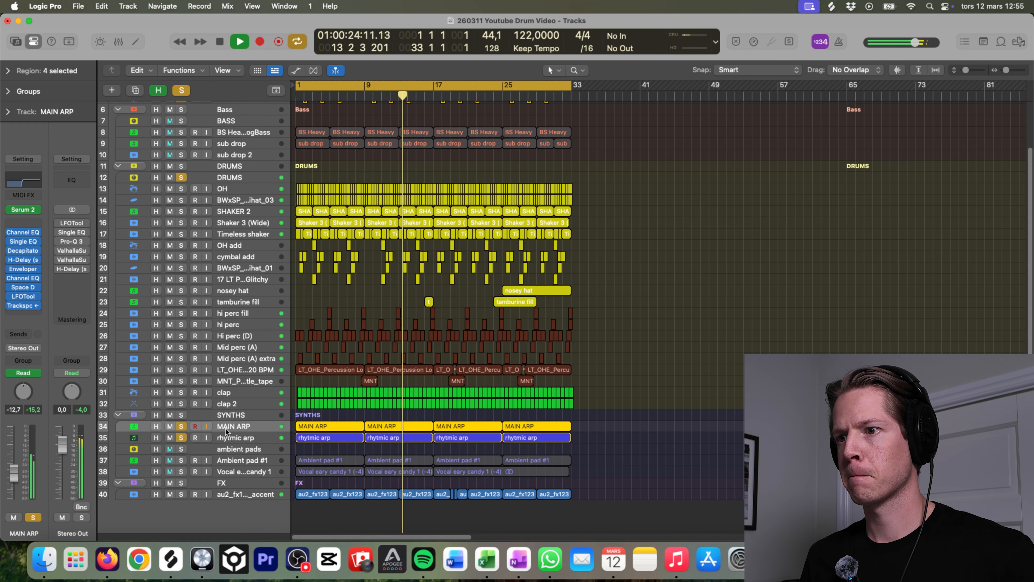
{"action": "left_click", "coordinate": [184, 91]}
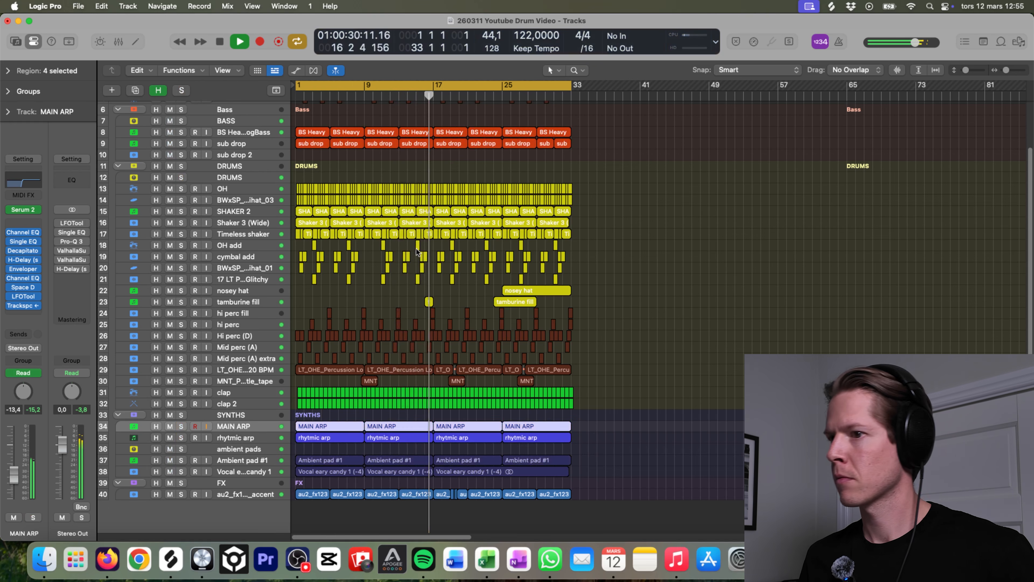
{"action": "scroll", "coordinate": [485, 368], "scroll_direction": "up", "scroll_amount": 5}
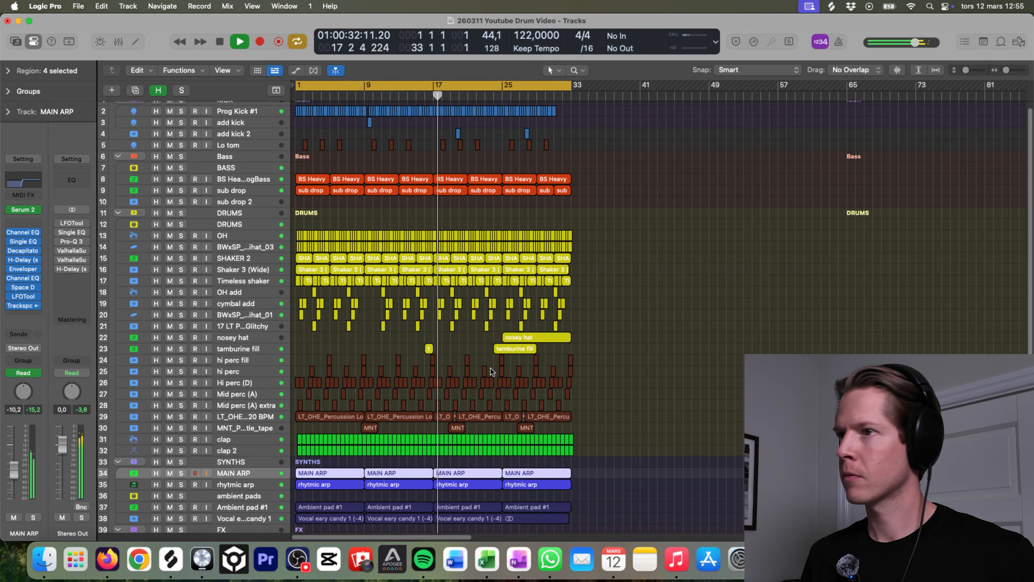